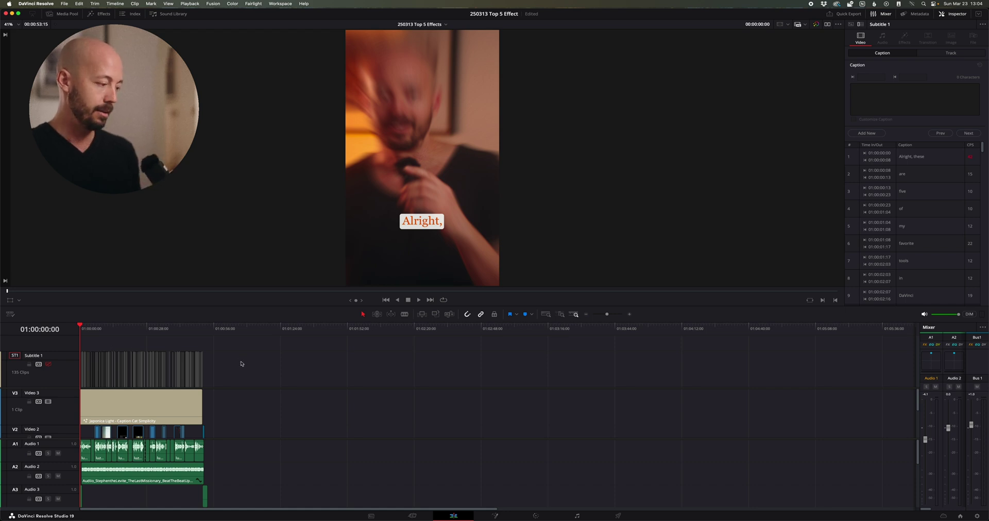
Play the captioned edit to the 'Light Rays.' caption, then jump to about 30 seconds.
key("space")
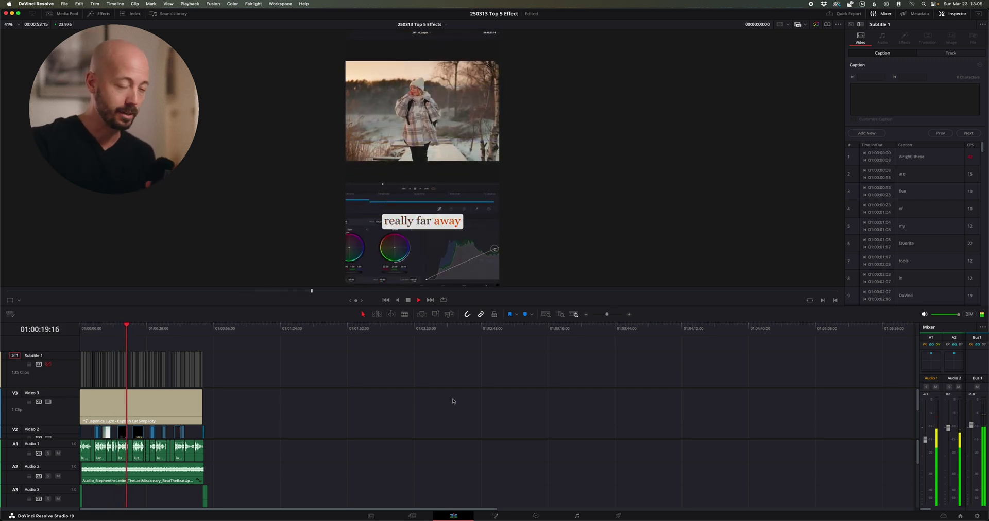
key("space")
scroll(121, 384, "up", 4)
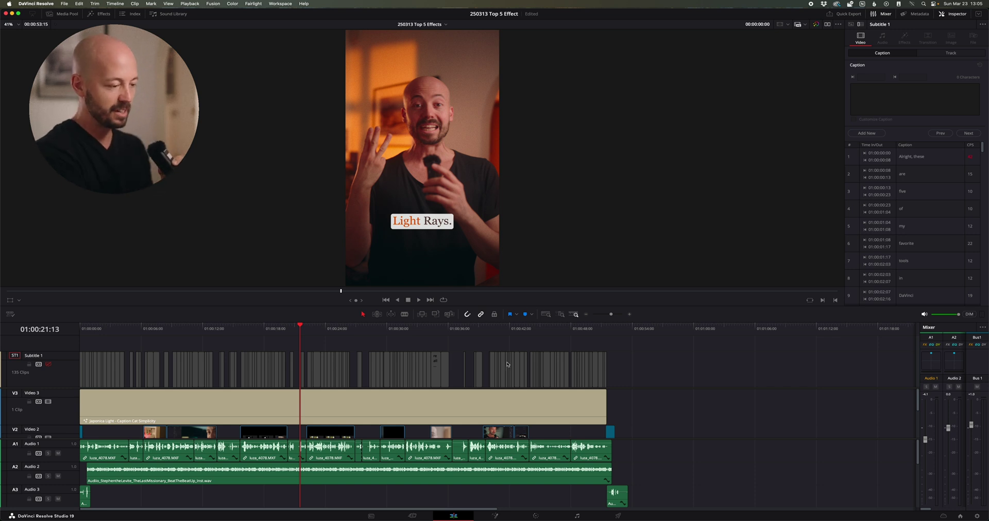
left_click(390, 342)
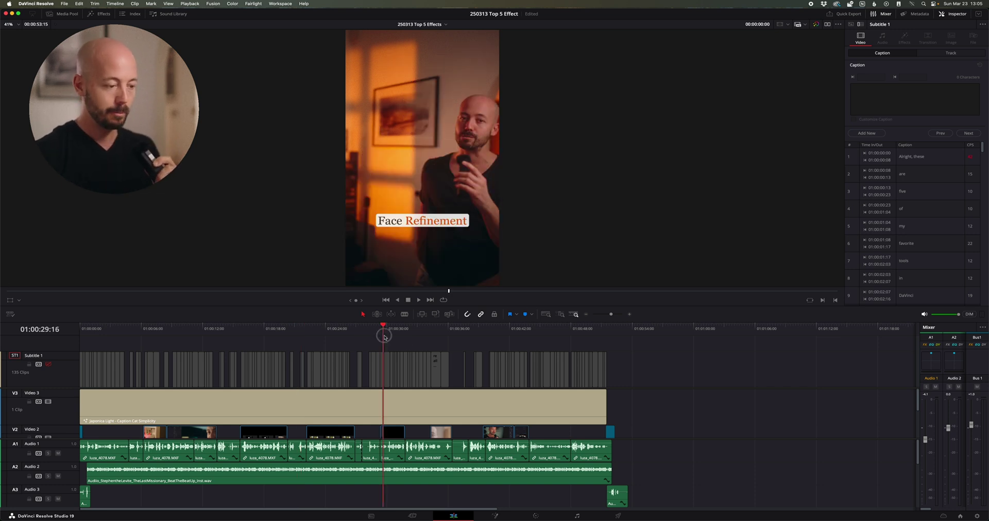
Disable the V3 Caption Cat track, enable Subtitle 1, and scrub to preview plain subtitles.
left_click(48, 401)
left_click(48, 364)
left_click(122, 329)
left_click_drag(124, 330, 314, 330)
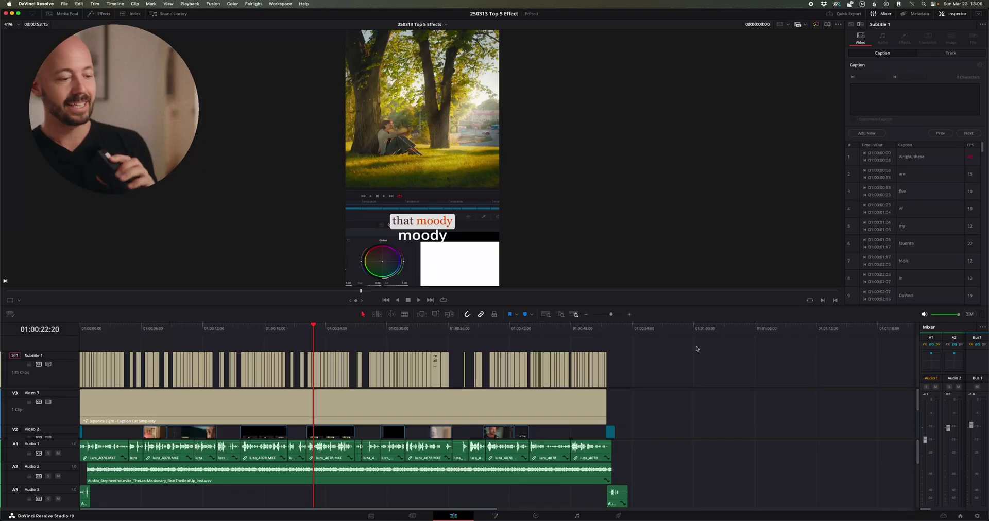
Delete the old Subtitle 1 clips and the V3 Caption Cat caption clip.
left_click(35, 370)
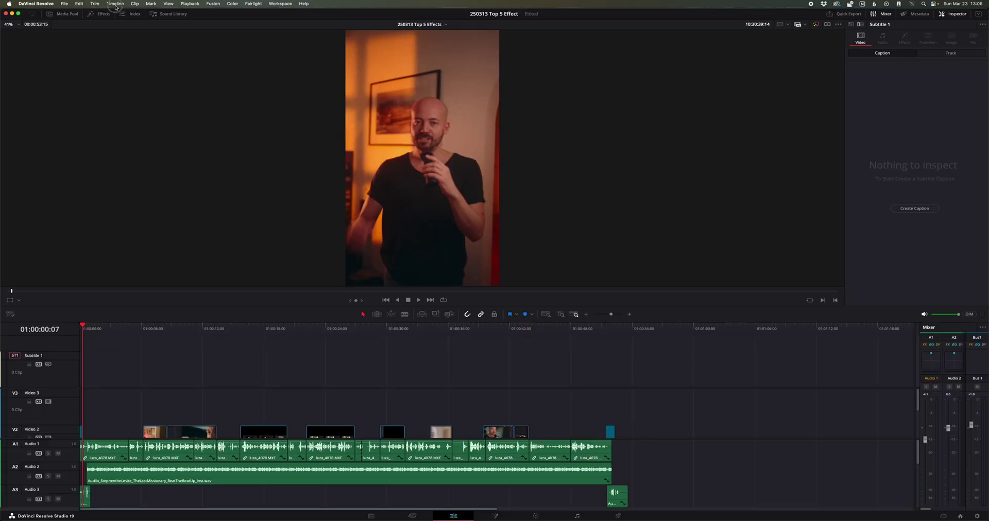
left_click(135, 4)
Create subtitles from audio with default settings, one word per line, filling Subtitle 1.
mouse_move(115, 4)
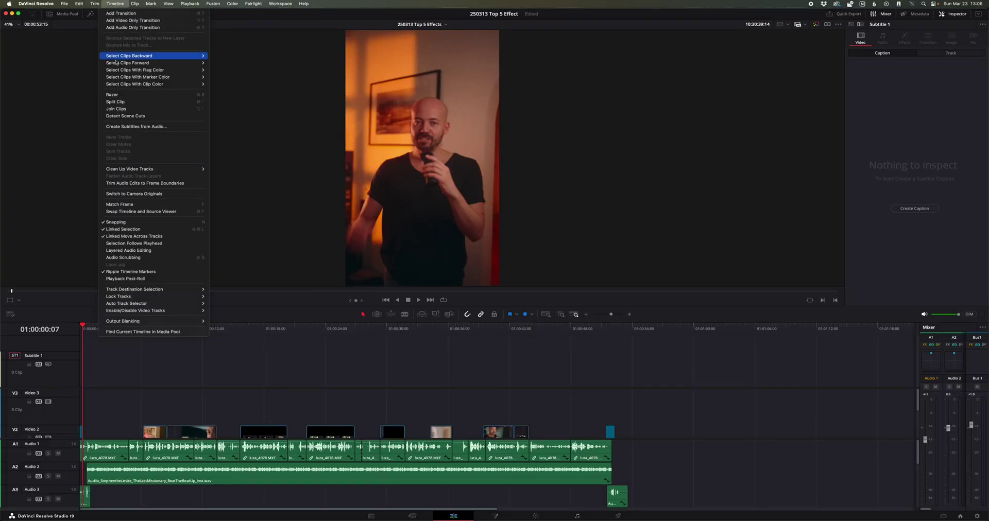
left_click(127, 127)
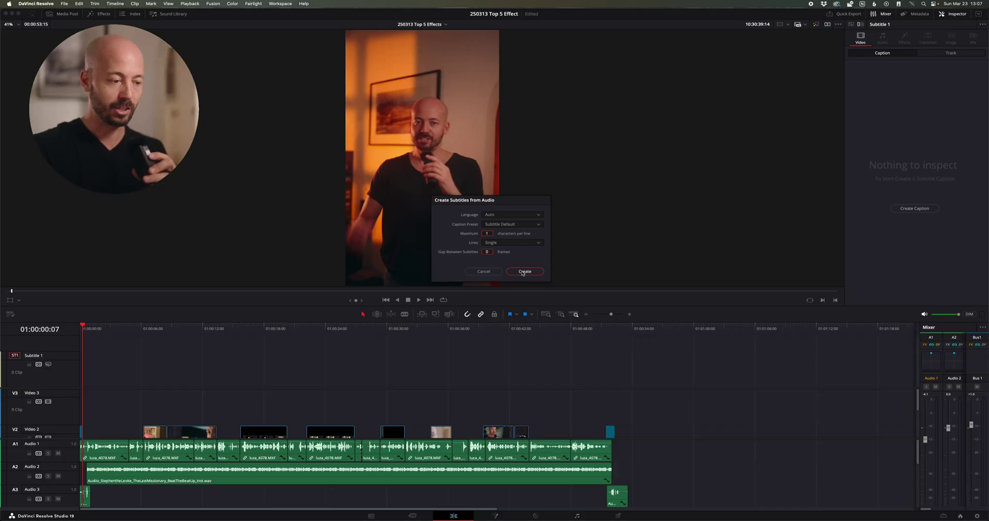
left_click(522, 273)
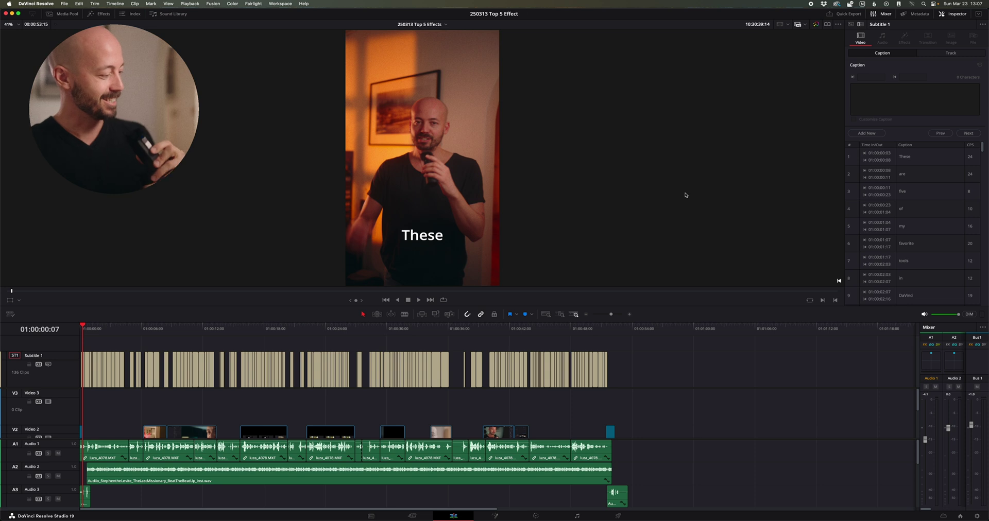
Scrub the edit, then play from about 15 seconds to check the new one-word subtitles.
left_click_drag(94, 338, 271, 342)
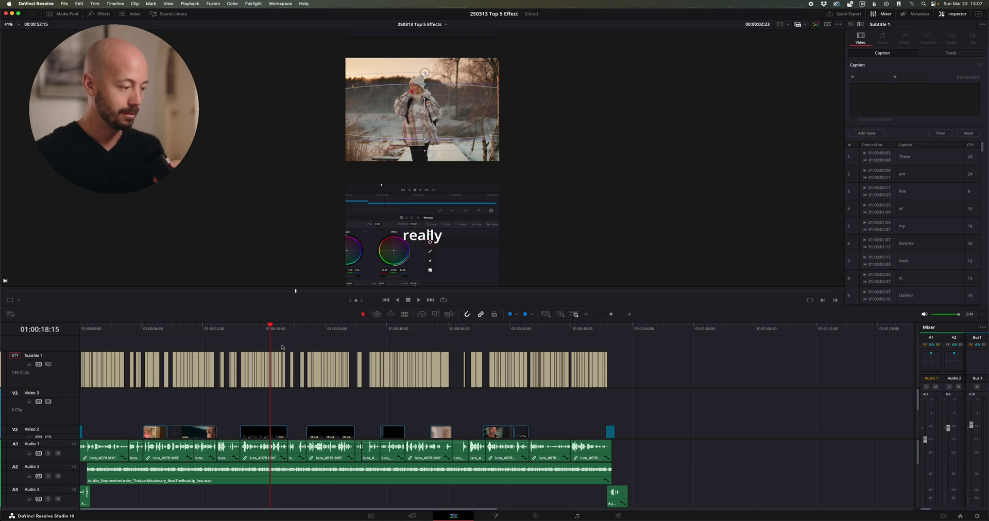
left_click(241, 333)
key("space")
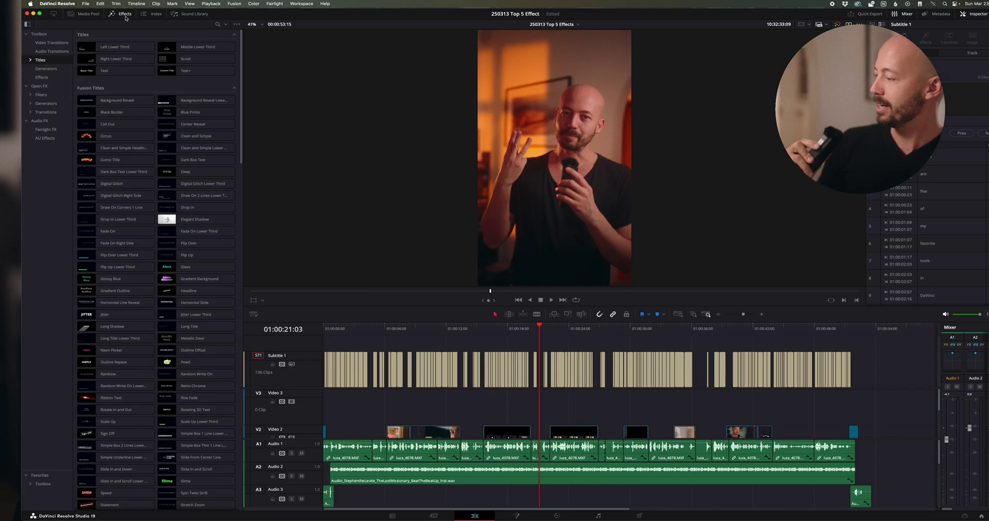
Browse the Caption Cat title presets, such as Quirky Box, Simplicity and Typewriter.
left_click(30, 60)
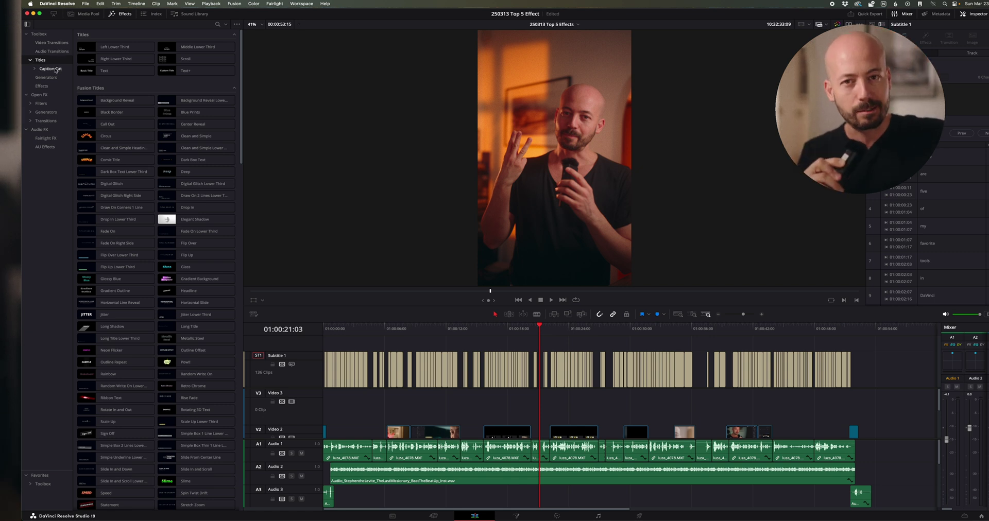
left_click(52, 69)
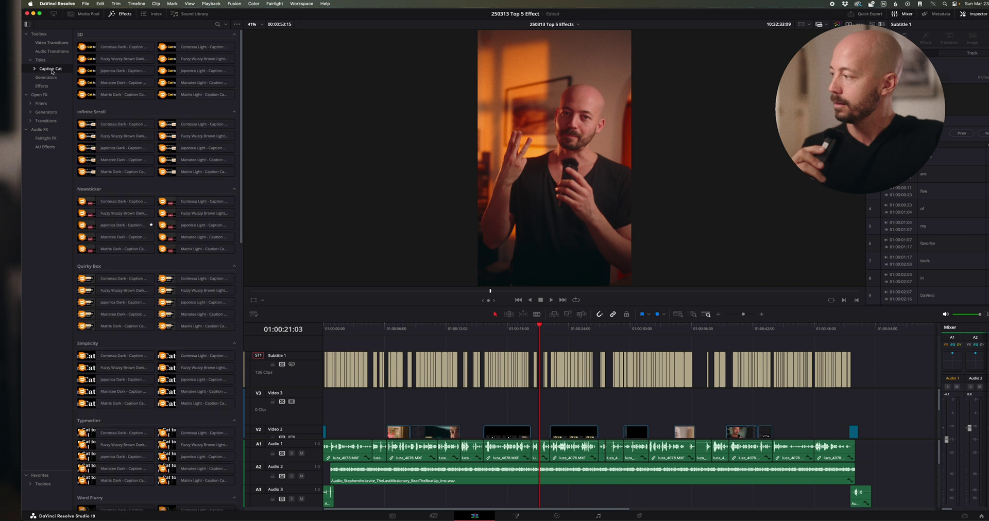
scroll(144, 182, "down", 10)
scroll(143, 182, "down", 8)
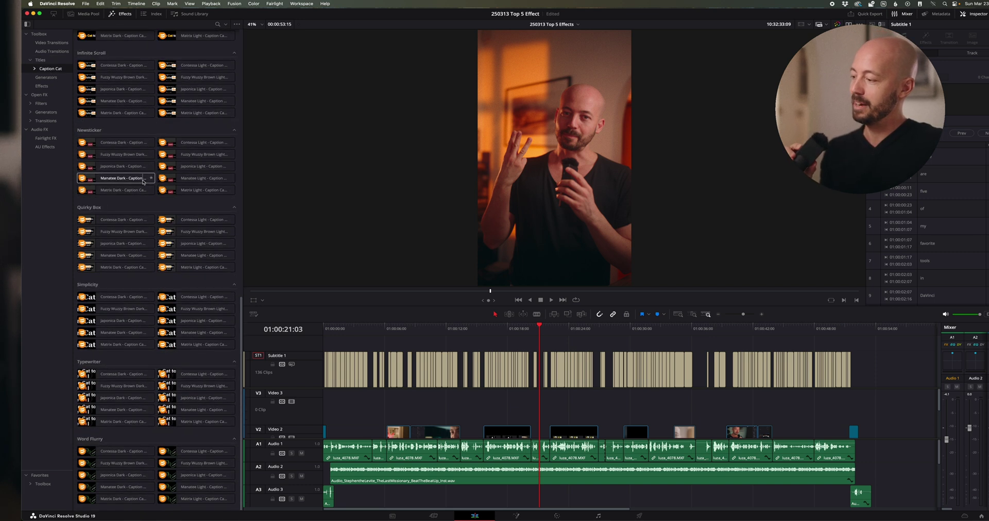
scroll(143, 182, "up", 1)
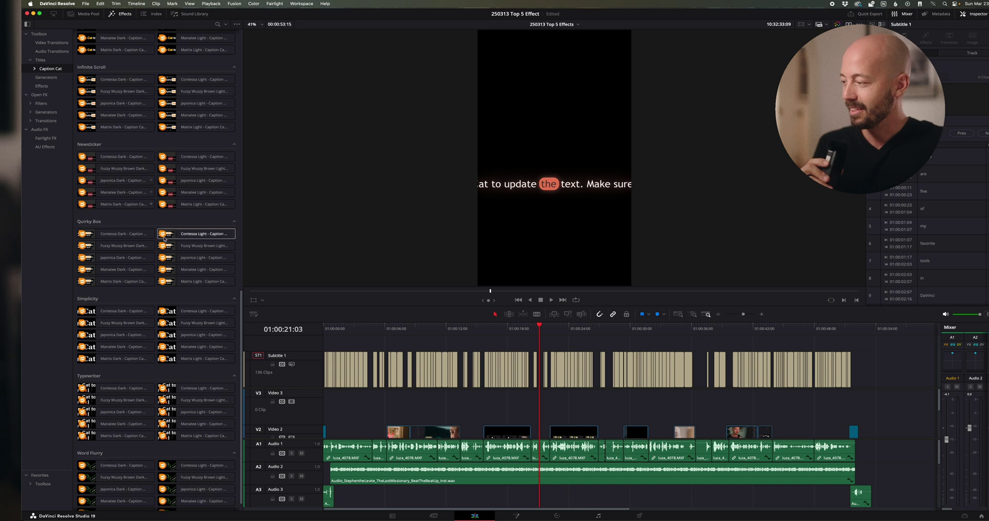
scroll(162, 223, "up", 3)
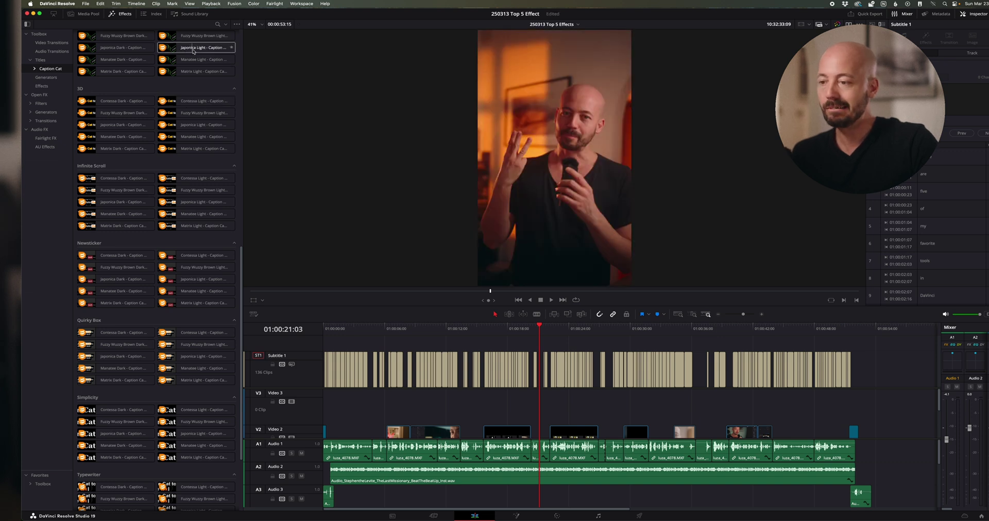
scroll(135, 189, "down", 5)
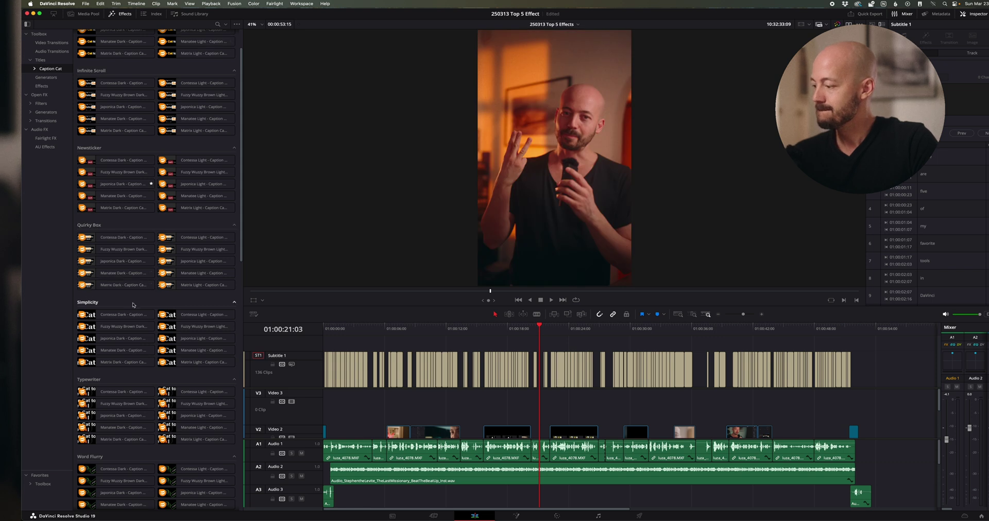
scroll(128, 304, "up", 2)
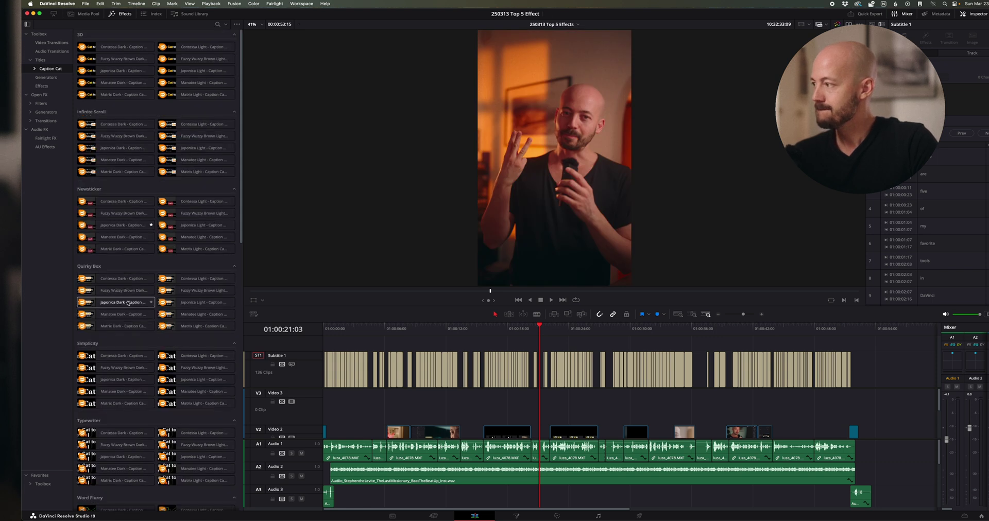
scroll(128, 303, "down", 3)
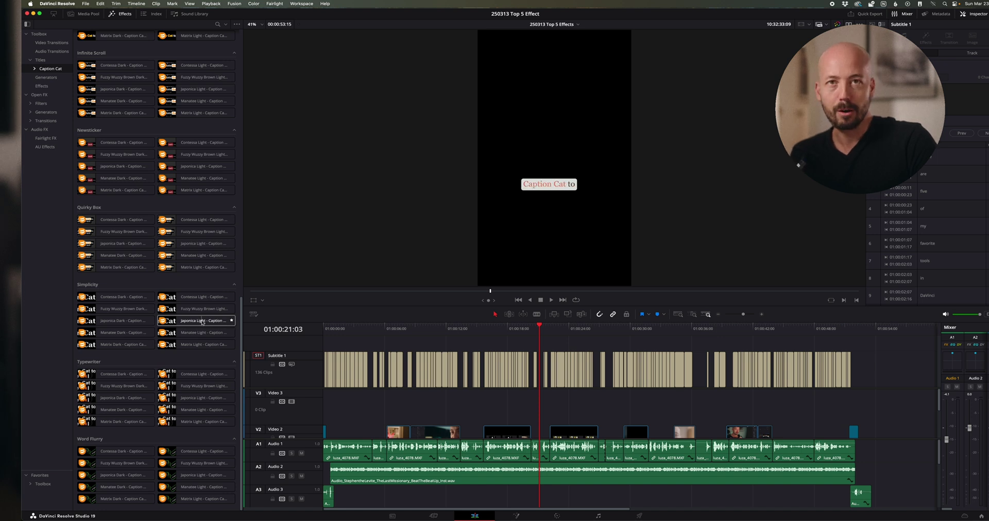
Place the Japonica Light Simplicity preset on V3 and stretch it across all subtitles.
left_click_drag(201, 322, 343, 407)
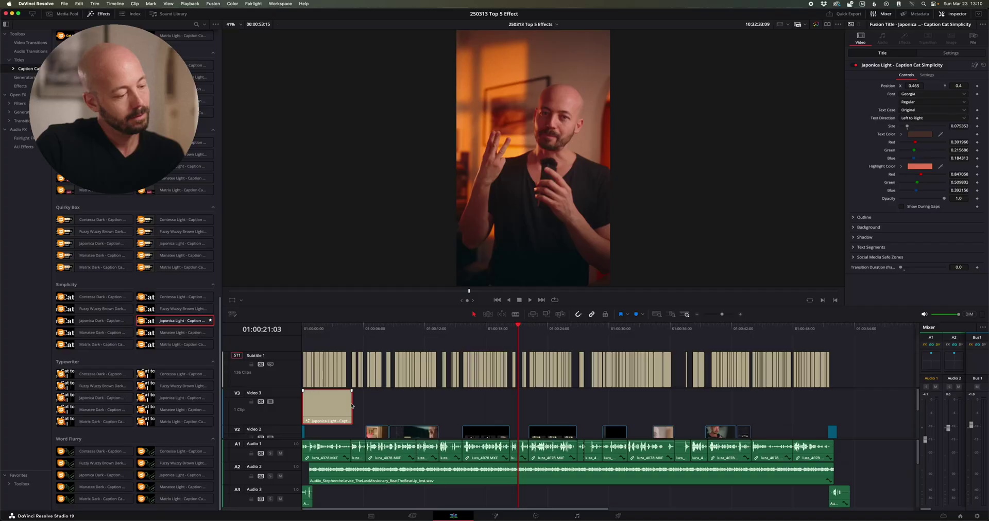
left_click_drag(353, 405, 833, 398)
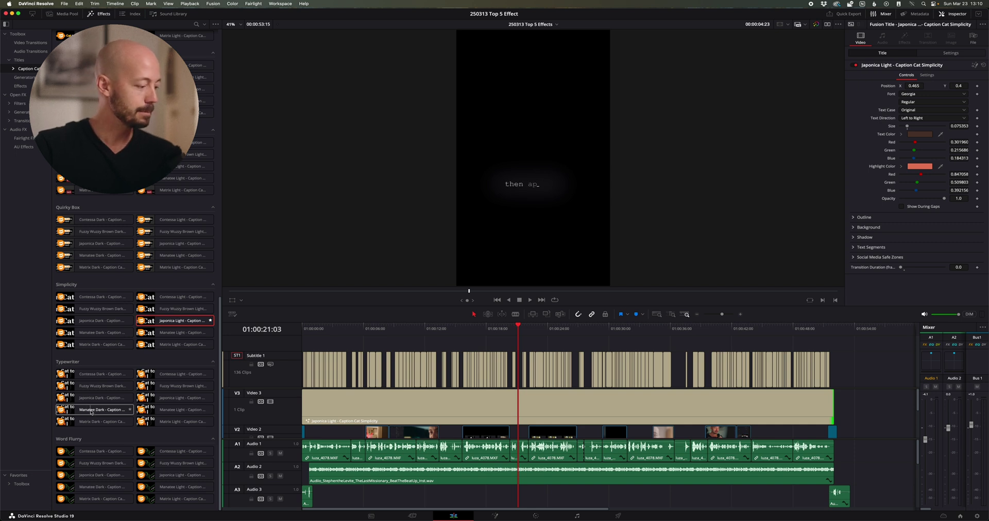
Insert a Manatee Dark Typewriter title mid-V3, lengthen it, and preview it in the viewer.
left_click_drag(87, 411, 439, 409)
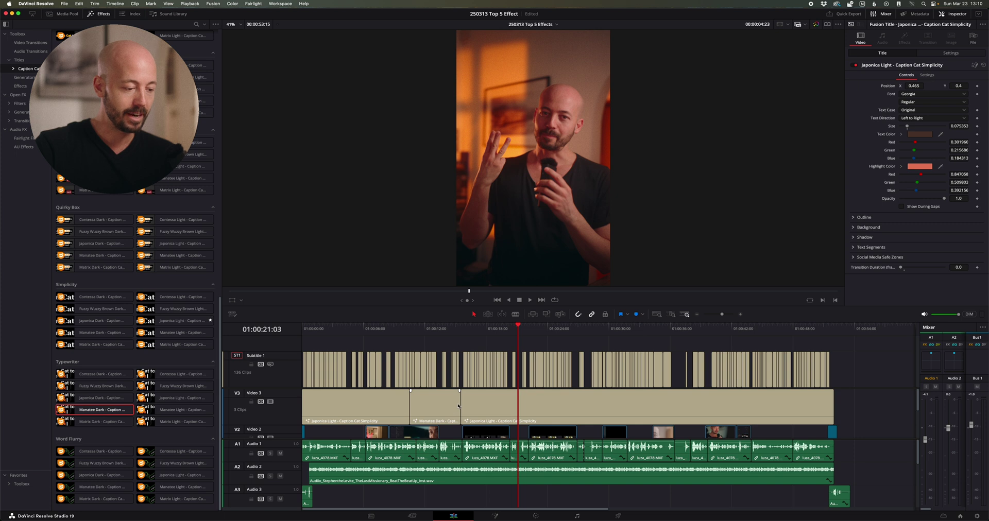
left_click_drag(460, 401, 490, 407)
left_click(522, 331)
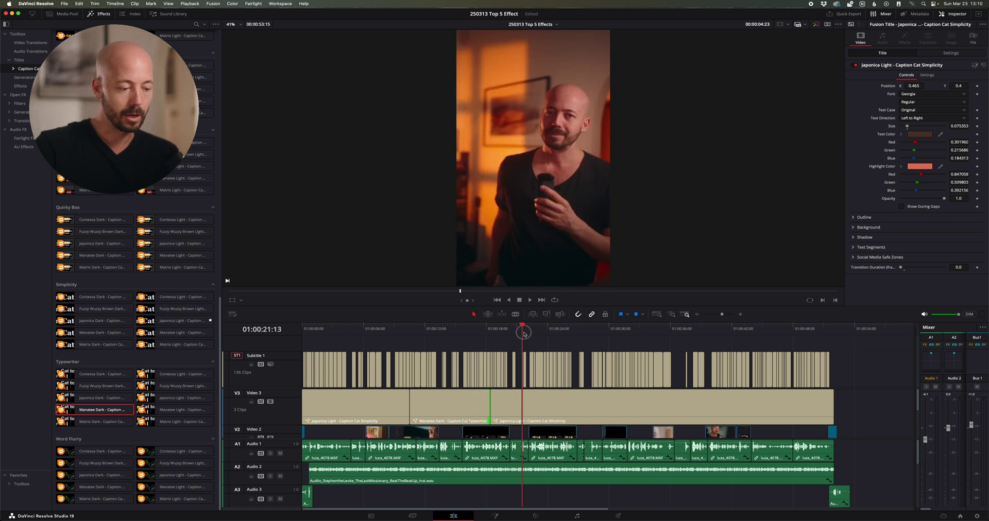
key("space")
left_click_drag(527, 331, 439, 350)
left_click_drag(443, 348, 528, 329)
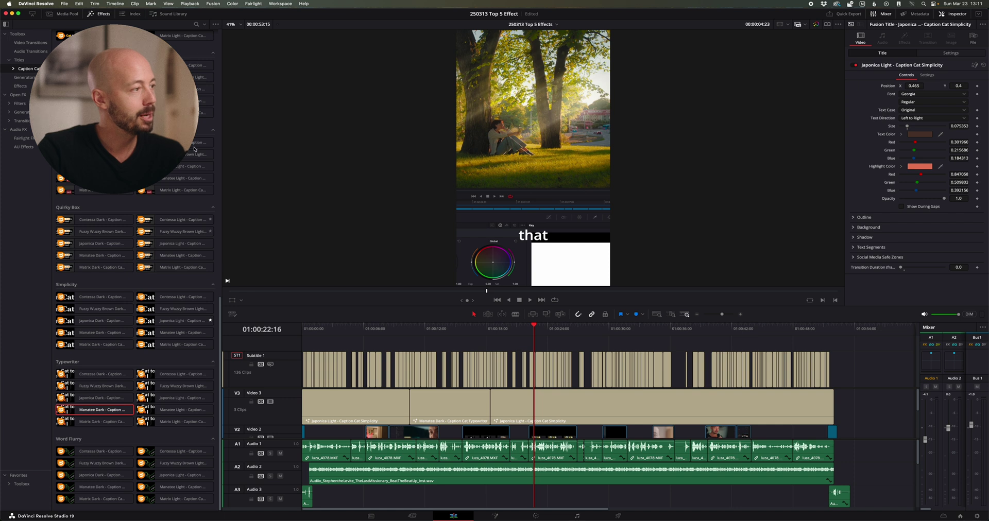
Launch the mamoworld CaptionCatForResolve script from Workspace > Scripts.
left_click(286, 4)
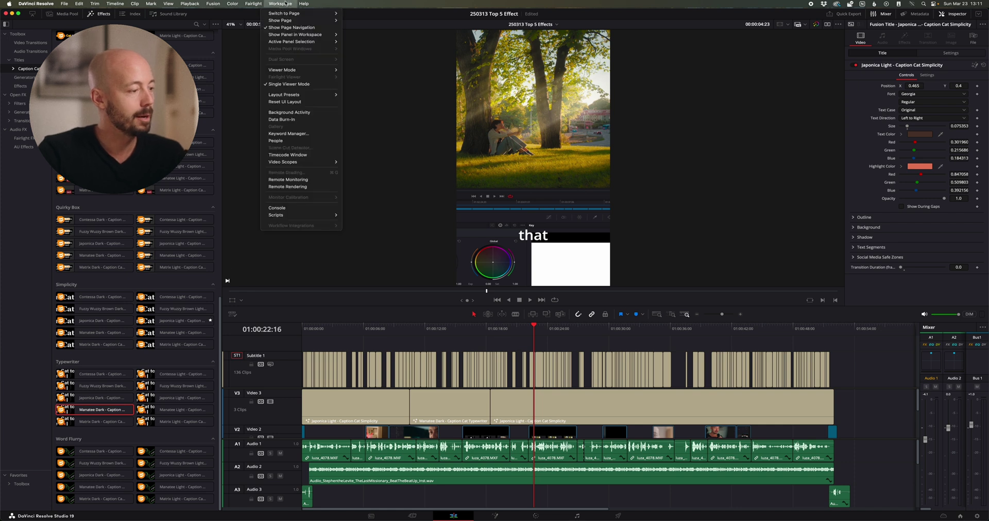
mouse_move(318, 215)
mouse_move(361, 216)
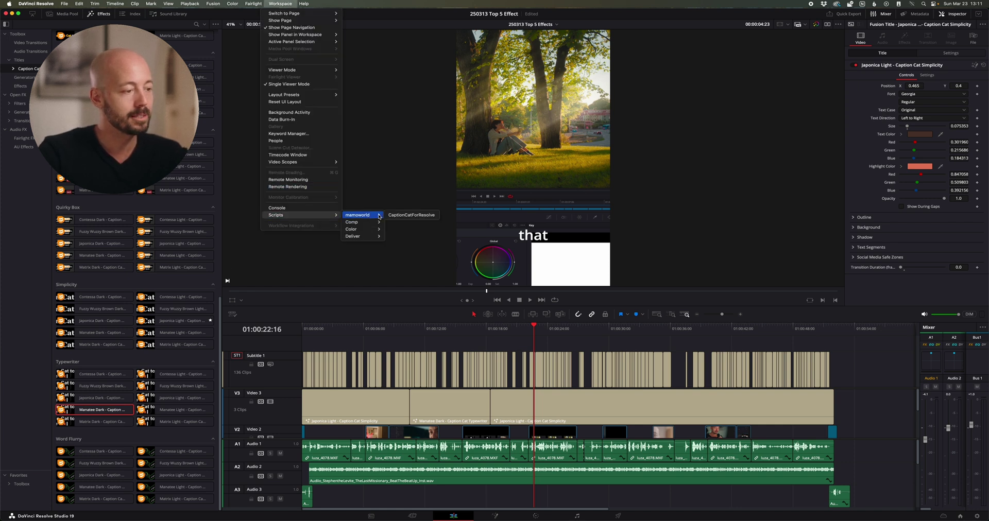
left_click(410, 217)
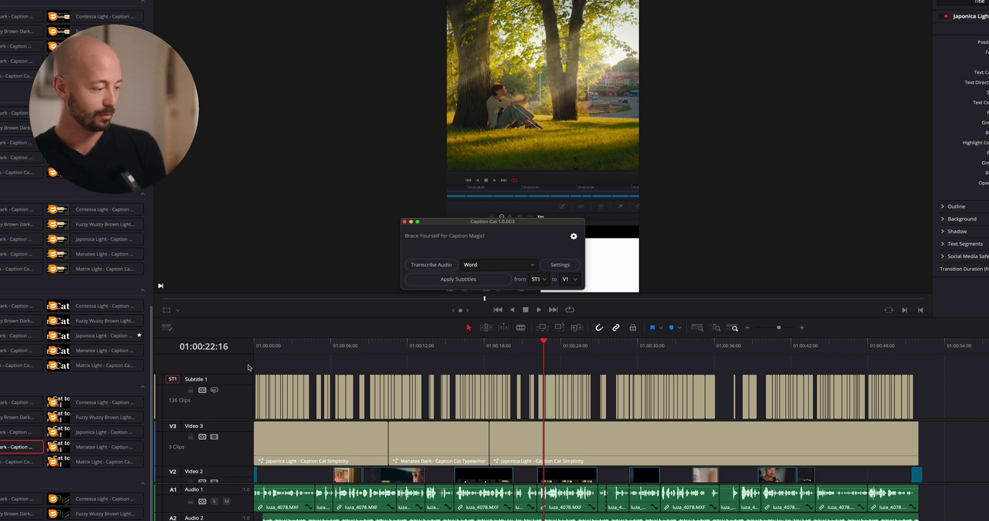
Apply the ST1 subtitles to the V3 caption clips in Caption Cat, then close it.
left_click(574, 280)
left_click(566, 310)
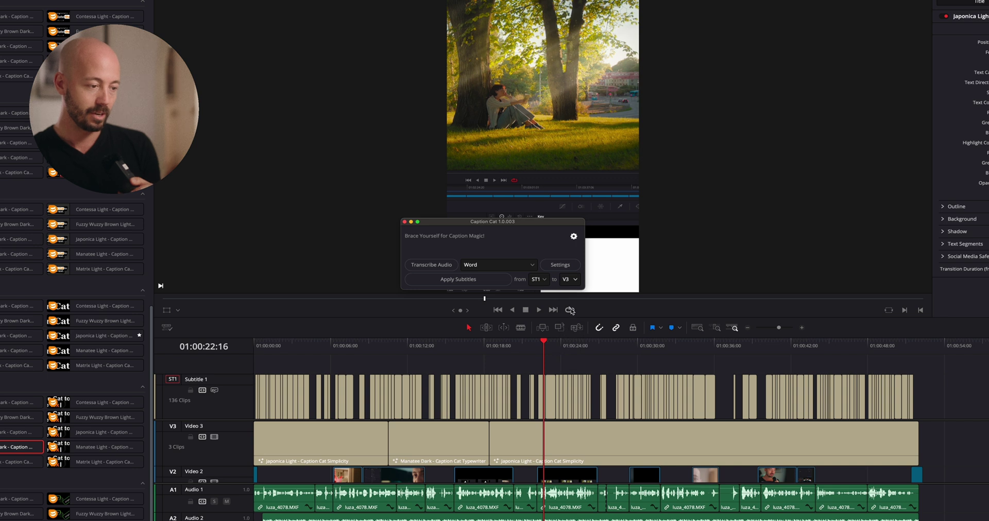
left_click(454, 279)
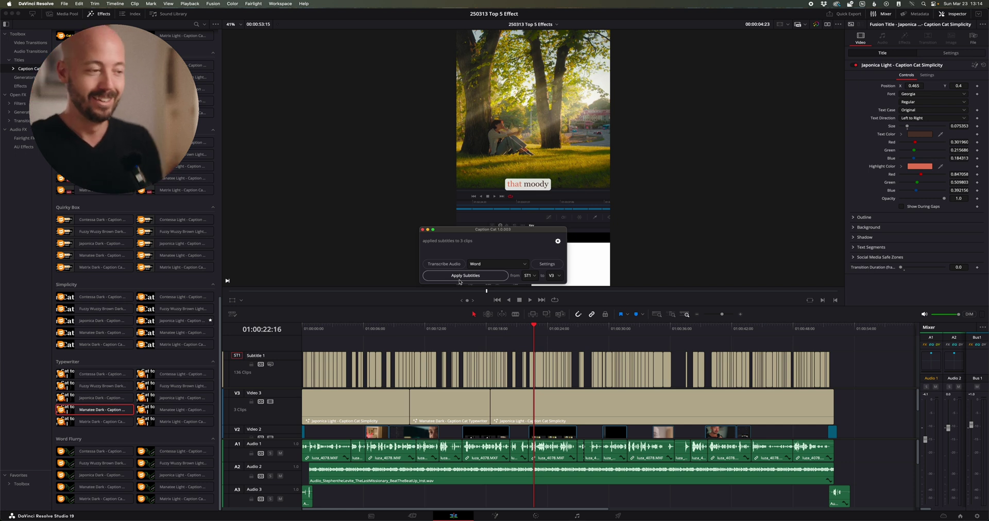
left_click_drag(475, 230, 455, 226)
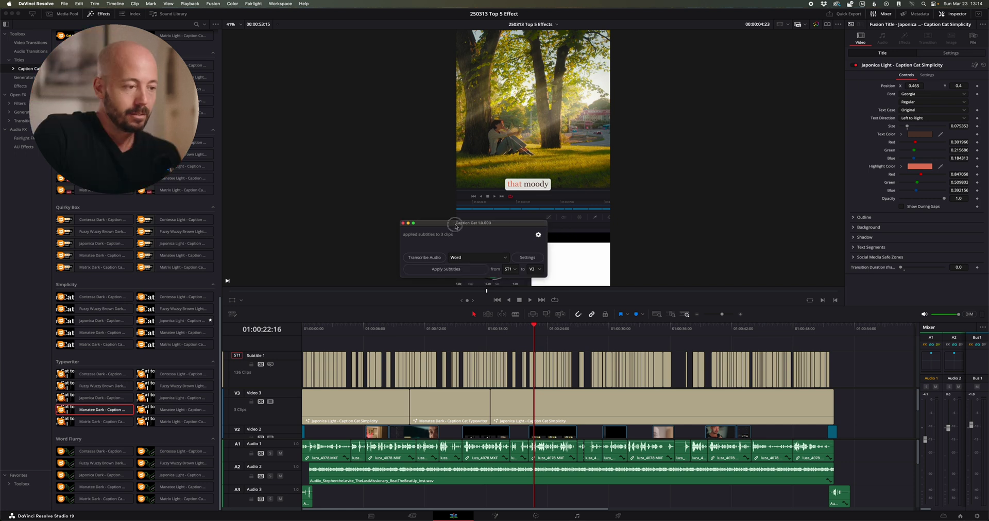
left_click(403, 224)
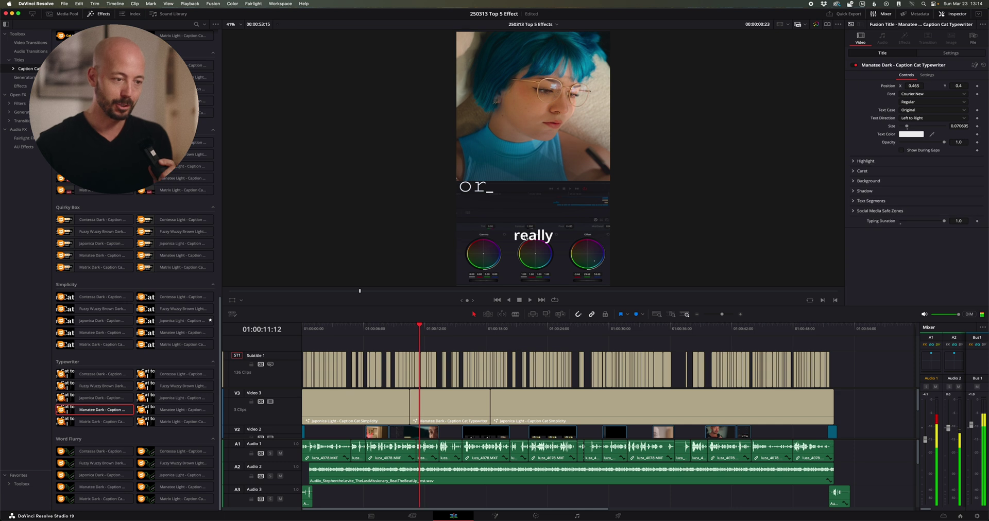
Turn off the ST1 subtitle track and replay from near the start to review captions.
key("space")
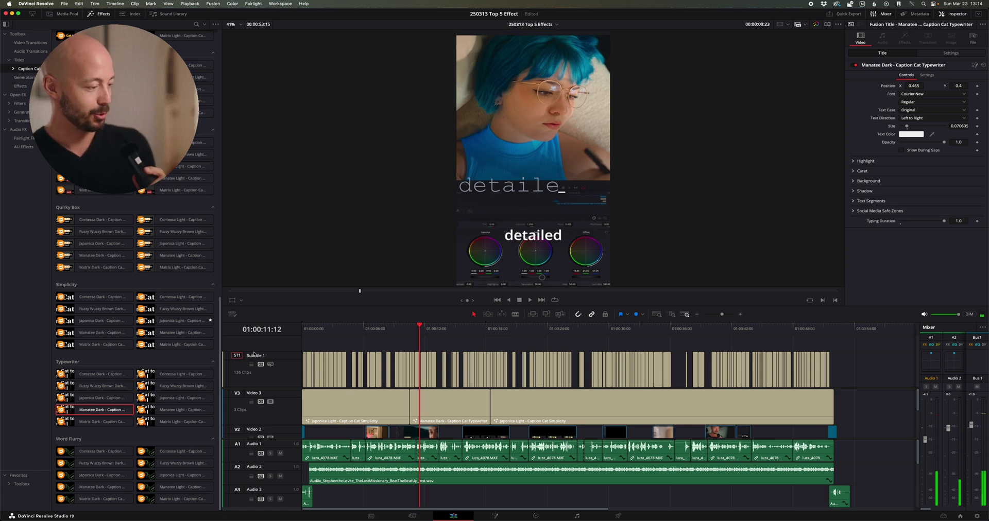
left_click(270, 365)
left_click_drag(364, 330, 322, 338)
key("space")
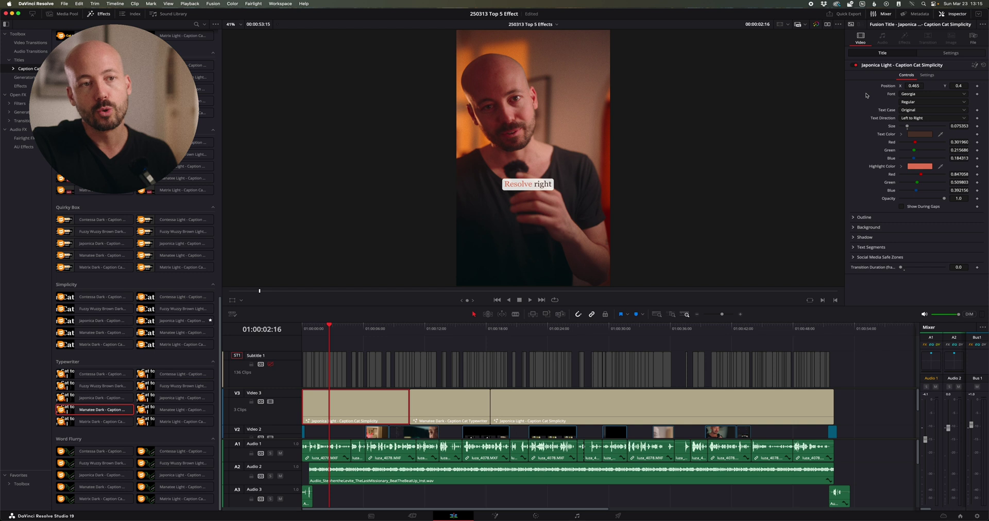
Expand Social Media Safe Zones and show the YouTube Shorts safe-zone overlay.
left_click(952, 14)
left_click(952, 14)
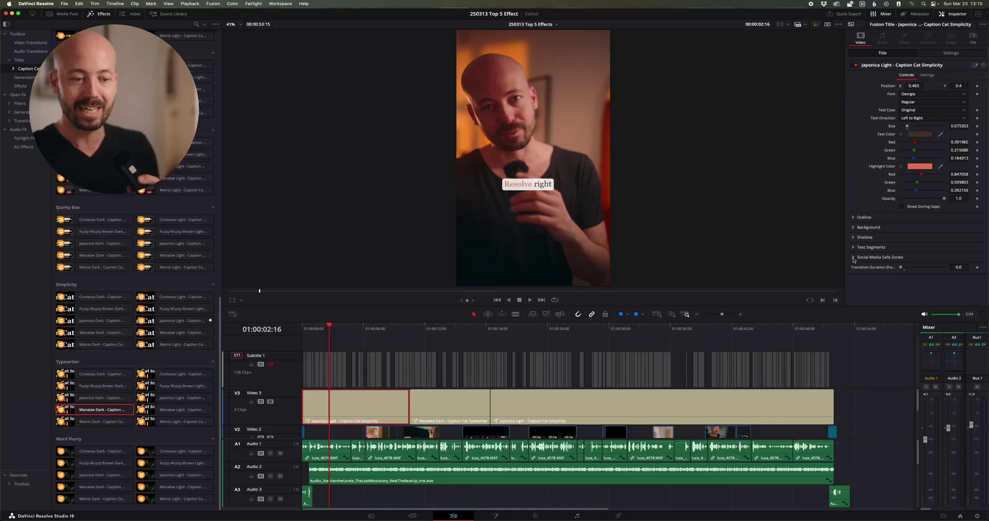
left_click(853, 258)
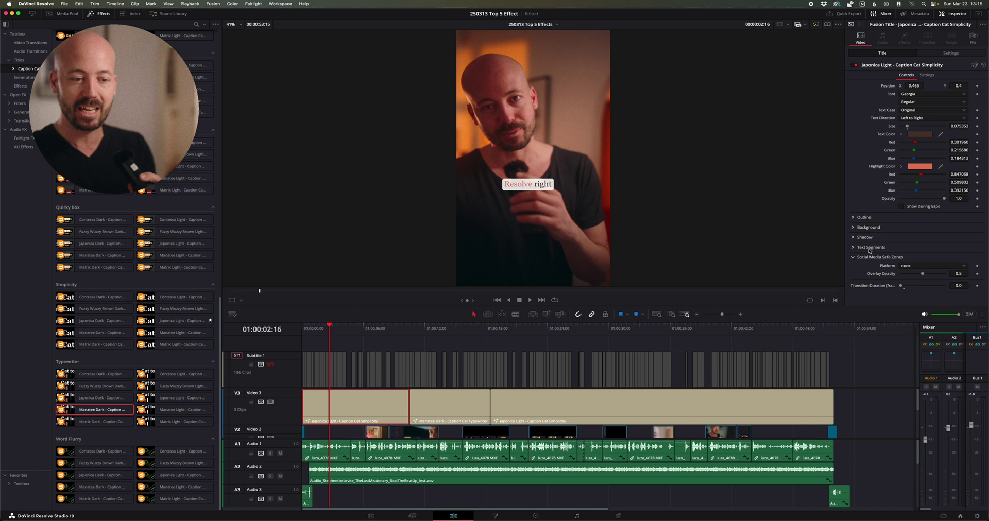
left_click(935, 265)
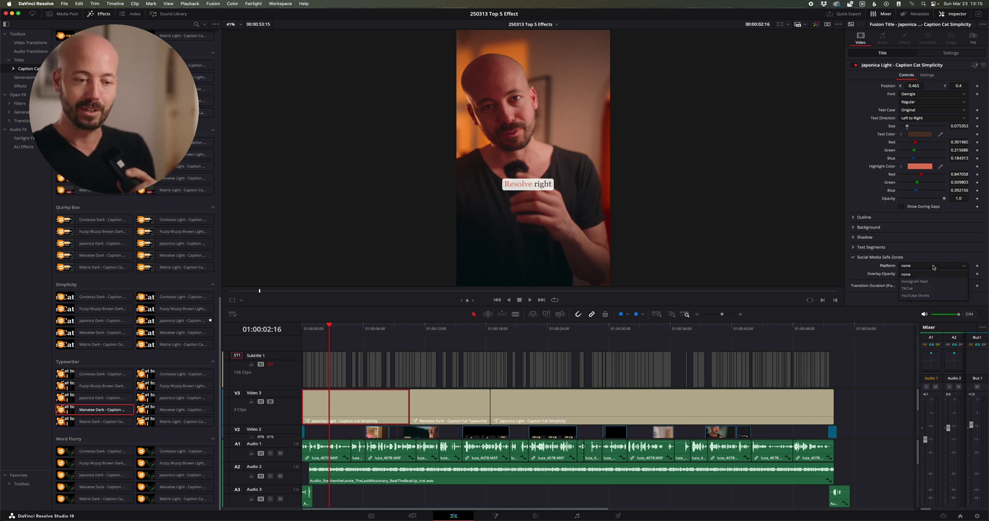
left_click(930, 296)
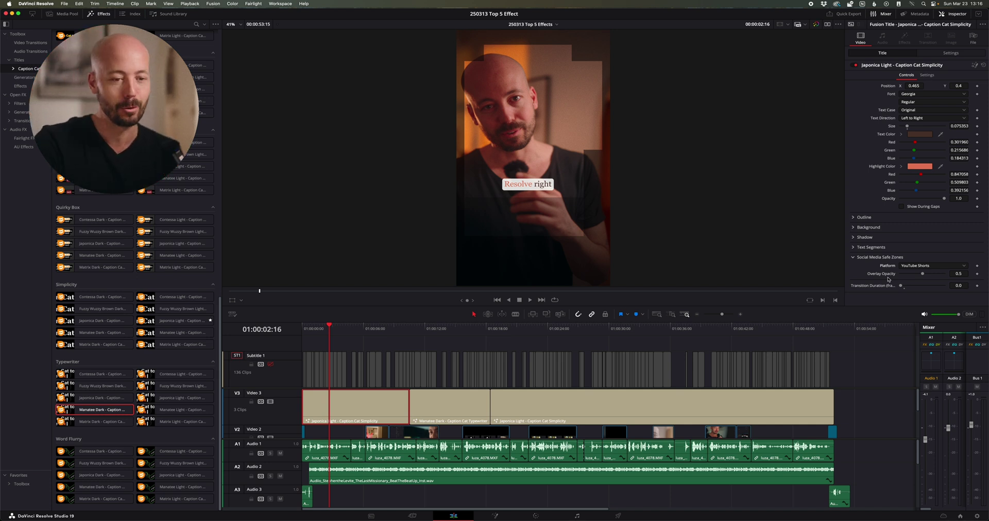
Preview the TikTok and Instagram Reel safe zones, then return to YouTube Shorts.
left_click(920, 266)
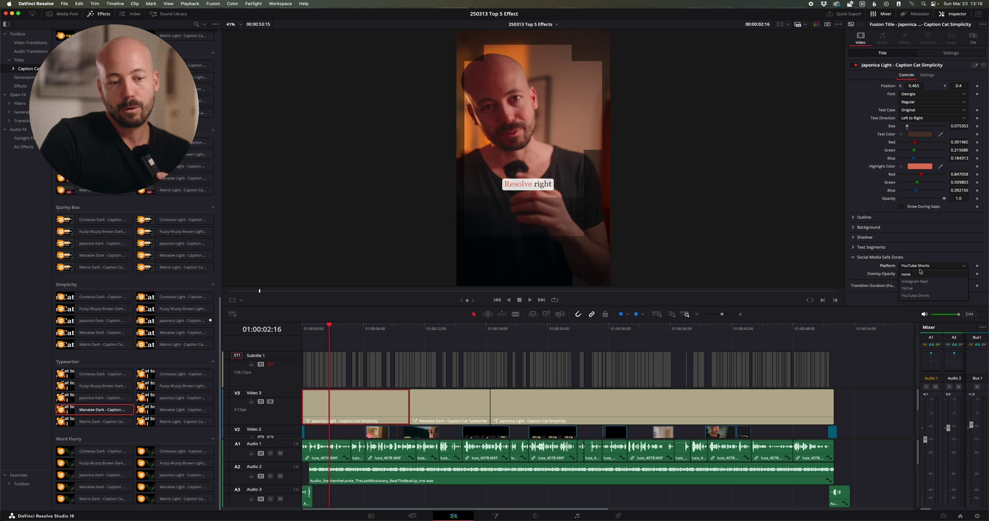
left_click(923, 289)
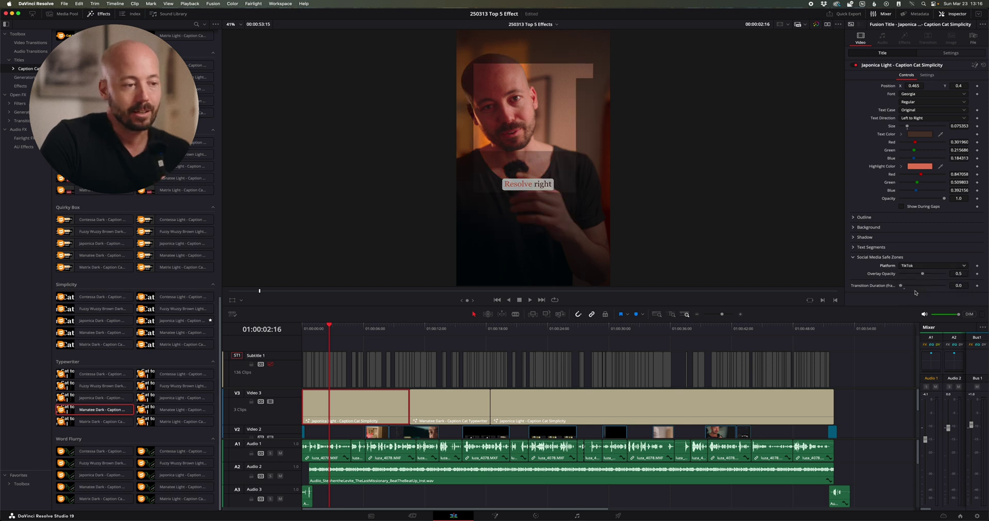
left_click(915, 266)
left_click(918, 282)
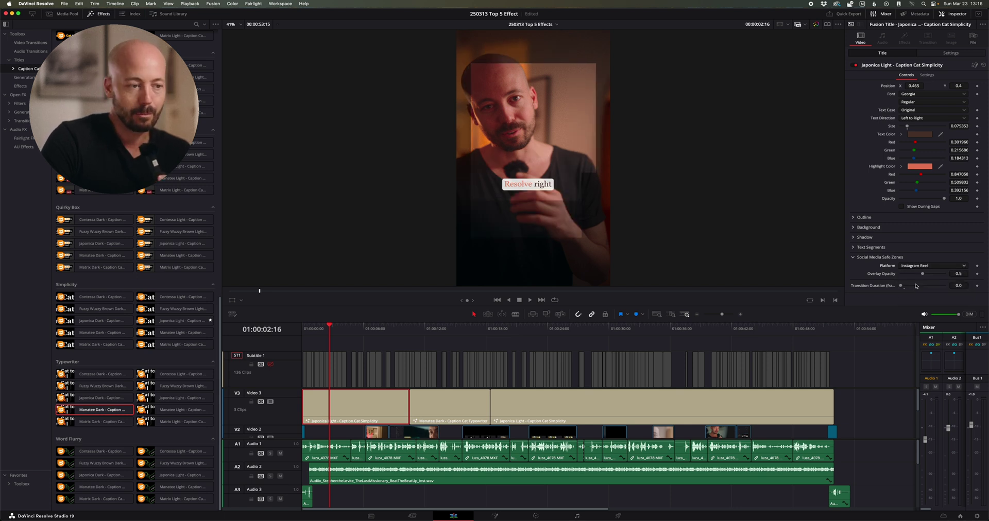
left_click(922, 266)
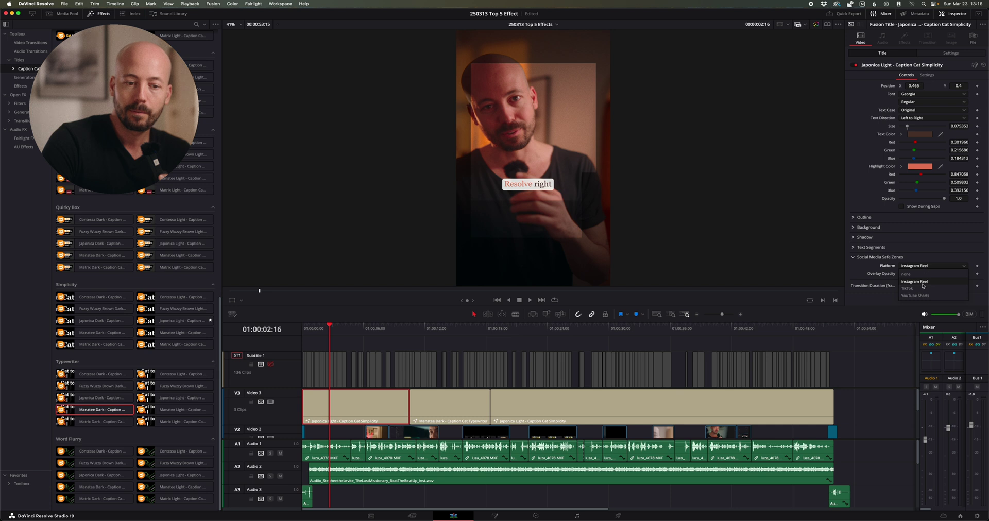
left_click(904, 297)
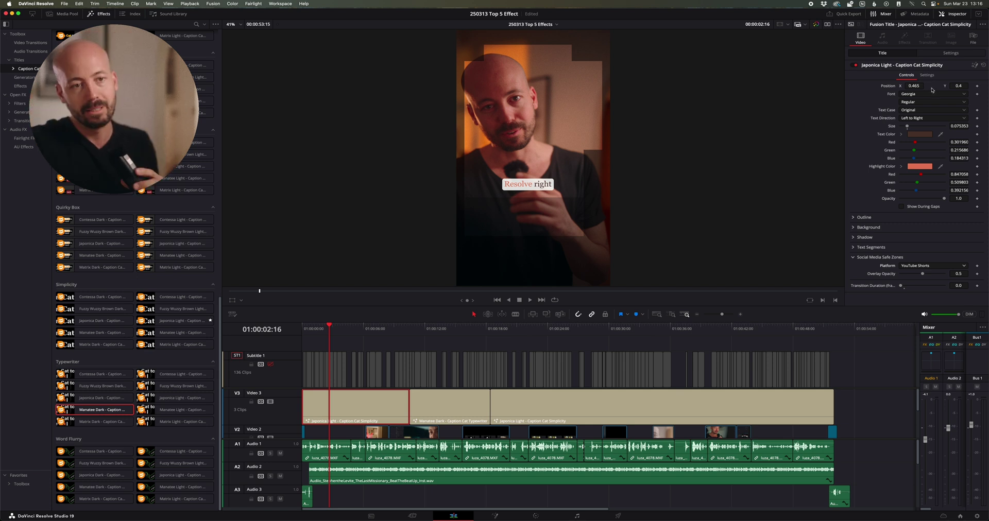
Lower the caption to Position Y 0.259, enlarge Size to about 0.116, and make the highlight orange.
left_click_drag(953, 87, 902, 87)
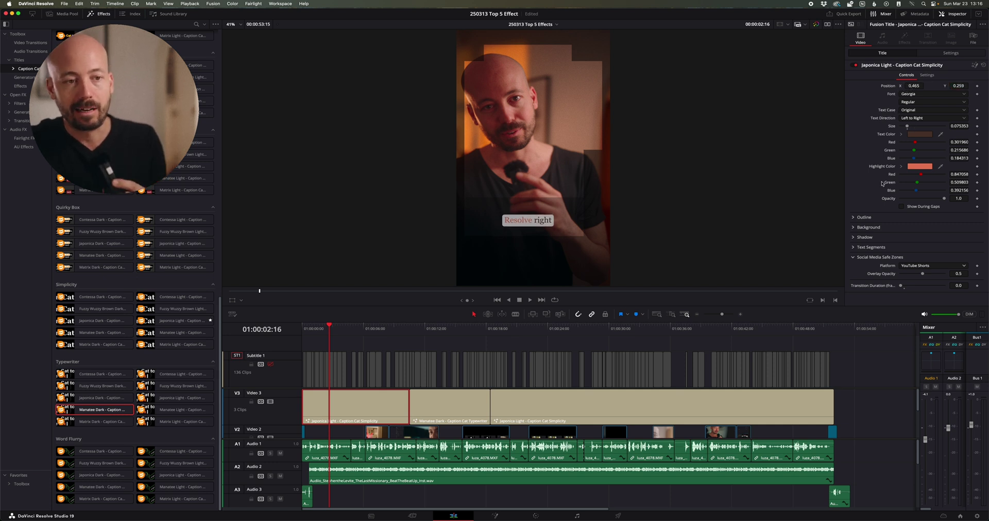
left_click_drag(957, 127, 976, 127)
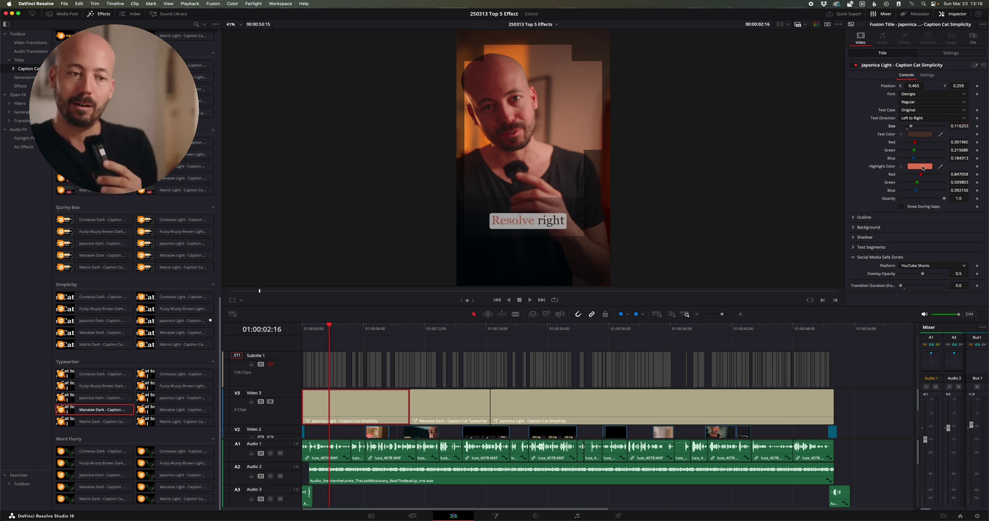
left_click(916, 166)
left_click_drag(799, 305, 820, 300)
left_click(819, 367)
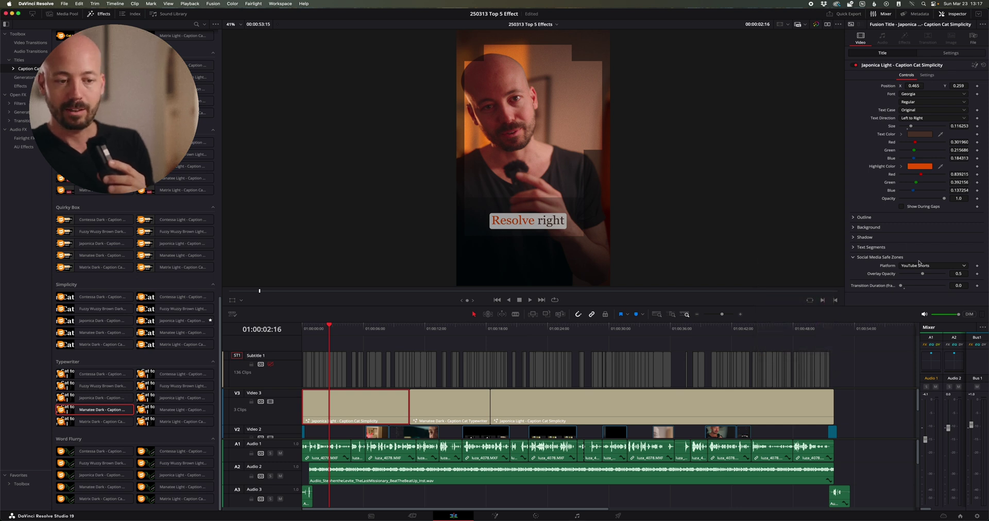
Set the safe-zone Platform to none and collapse Social Media Safe Zones.
left_click(927, 266)
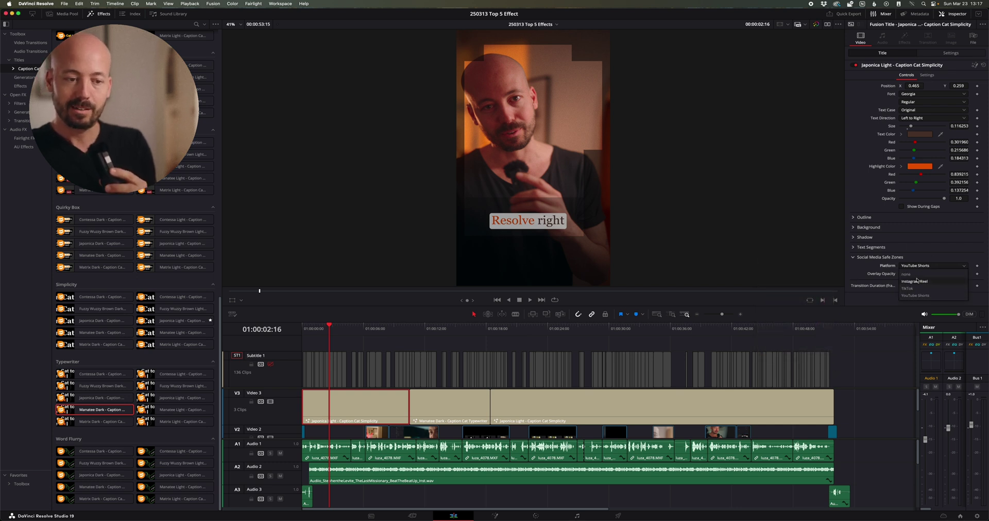
left_click(907, 274)
left_click(854, 258)
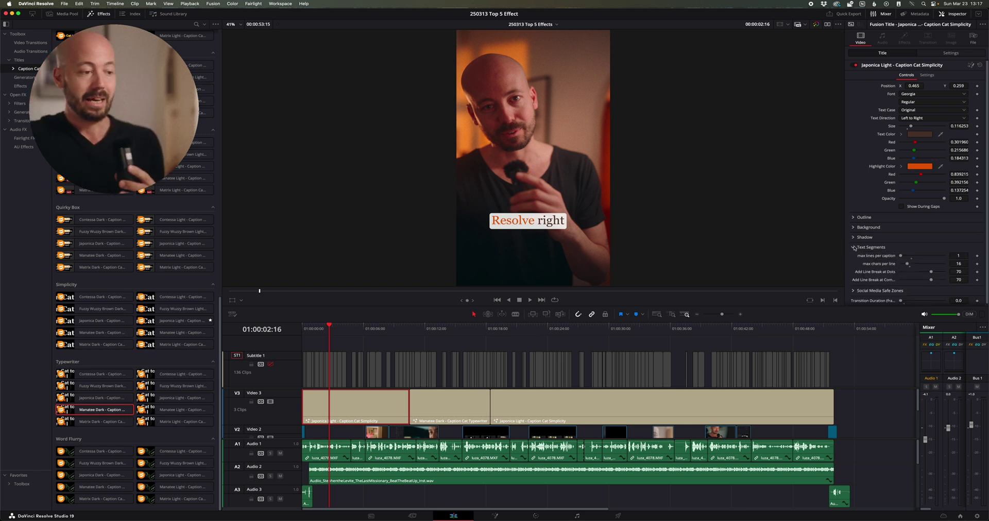
Collapse Text Segments and expand the Background and Outline sections in the Inspector.
left_click(853, 245)
left_click(853, 228)
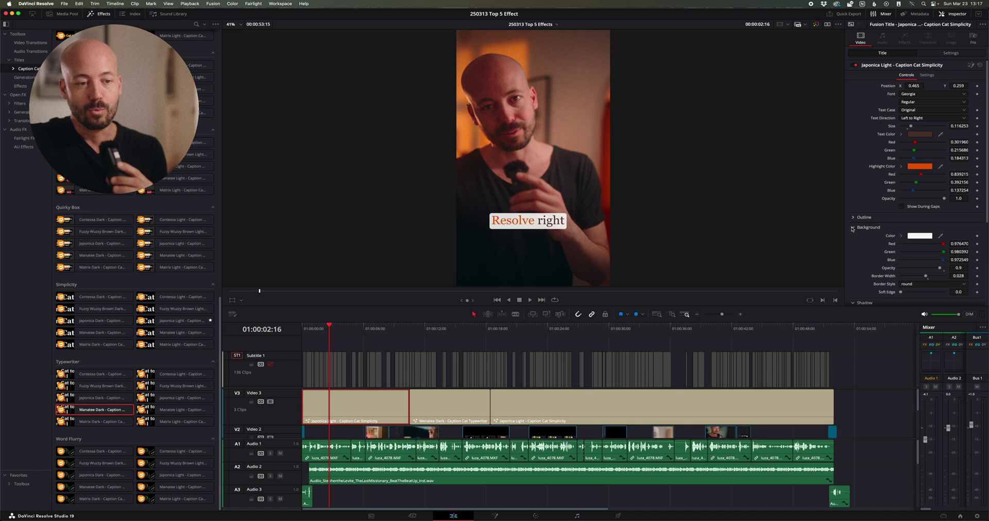
left_click(853, 217)
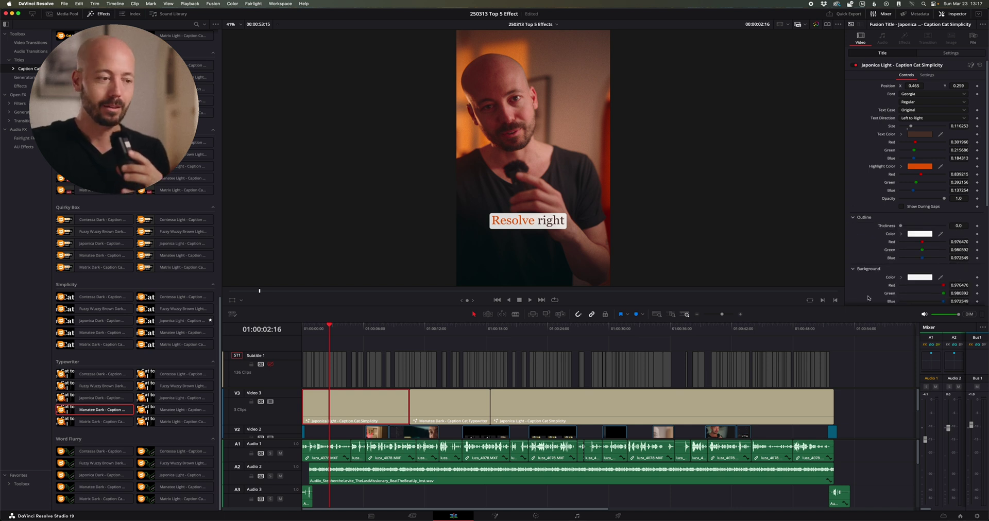
Change the caption font from Georgia to Helvetica Neue, then scrub to about 01:00:12:16.
left_click(933, 94)
scroll(934, 150, "down", 15)
scroll(934, 151, "down", 3)
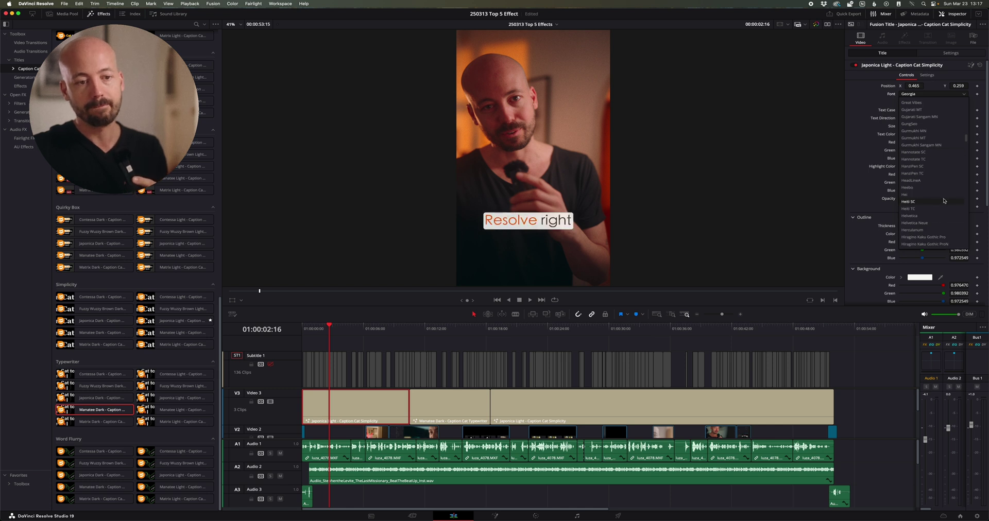
left_click(921, 222)
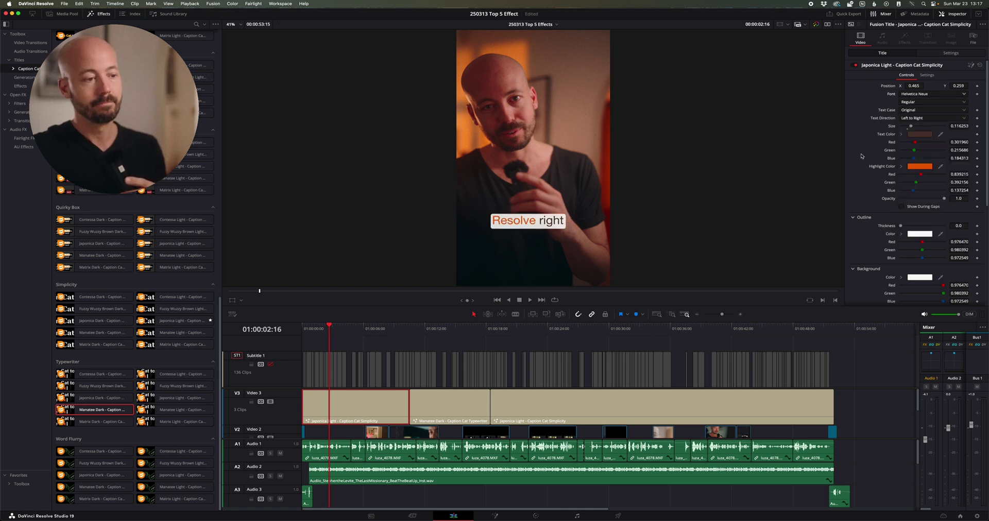
left_click_drag(406, 330, 425, 340)
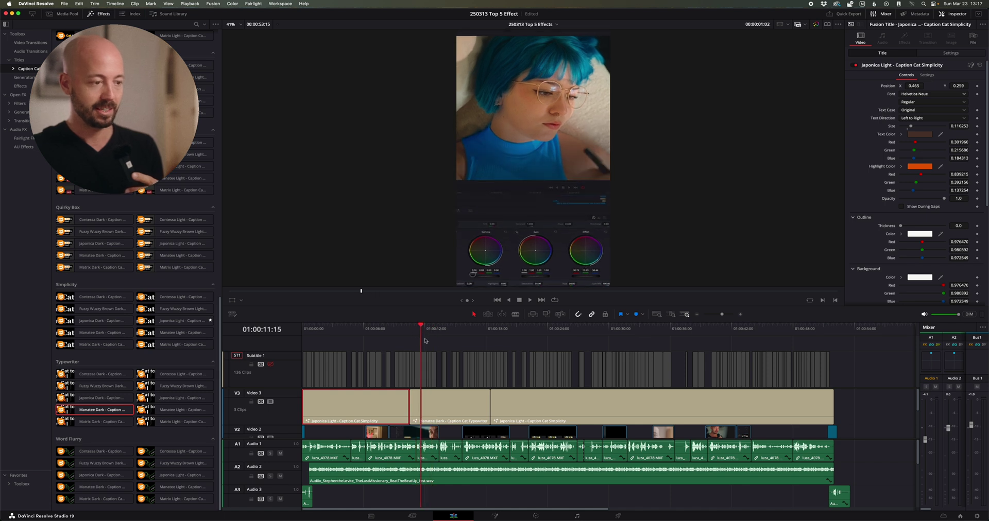
Shrink the Manatee Dark Typewriter caption on V3 to about 0.03 size and play it back.
left_click(453, 402)
left_click(427, 334)
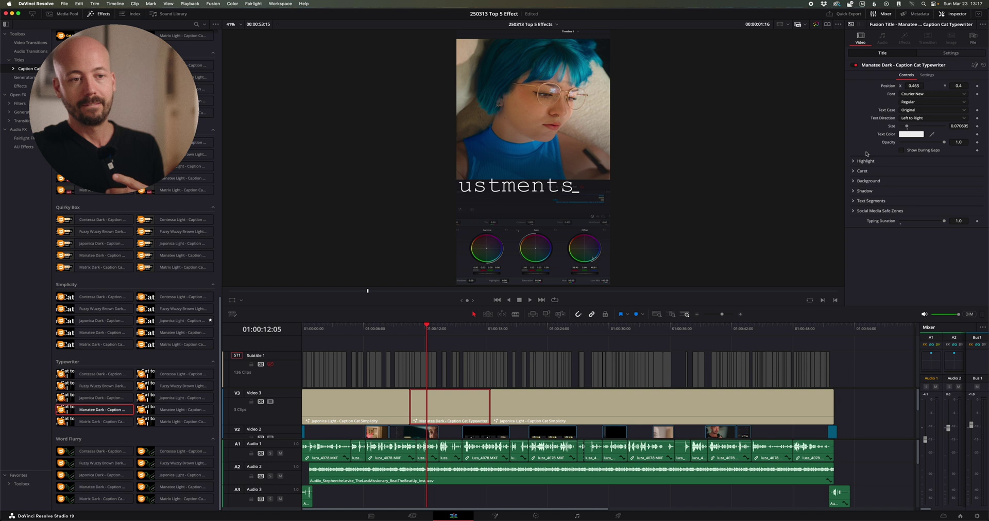
left_click_drag(953, 126, 818, 133)
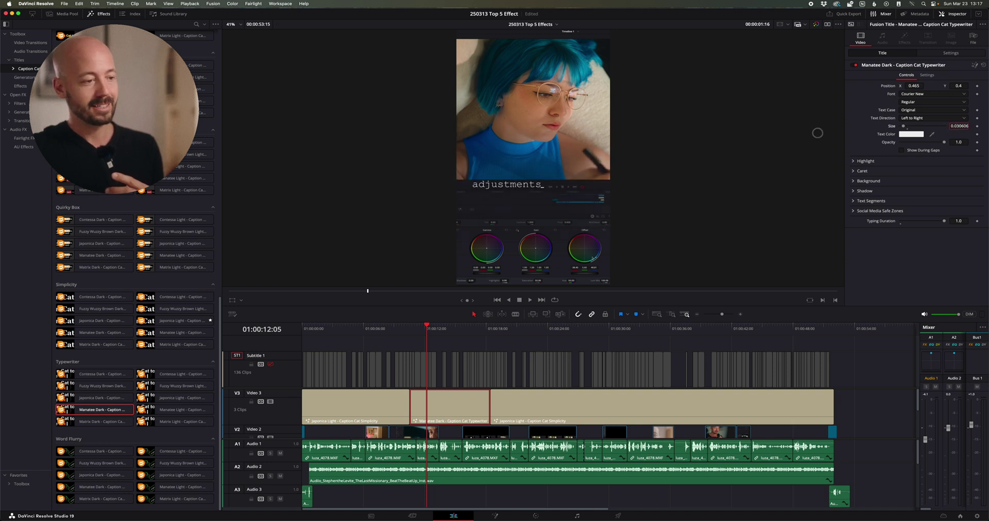
left_click(410, 331)
key("space")
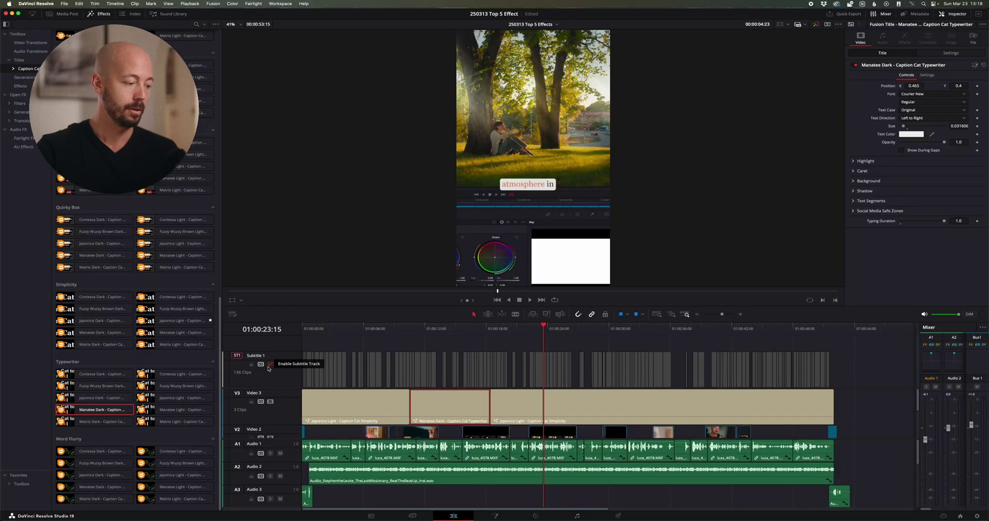
Enable Subtitle 1 and change the 'moody' subtitle text to 'mooody'.
left_click(269, 365)
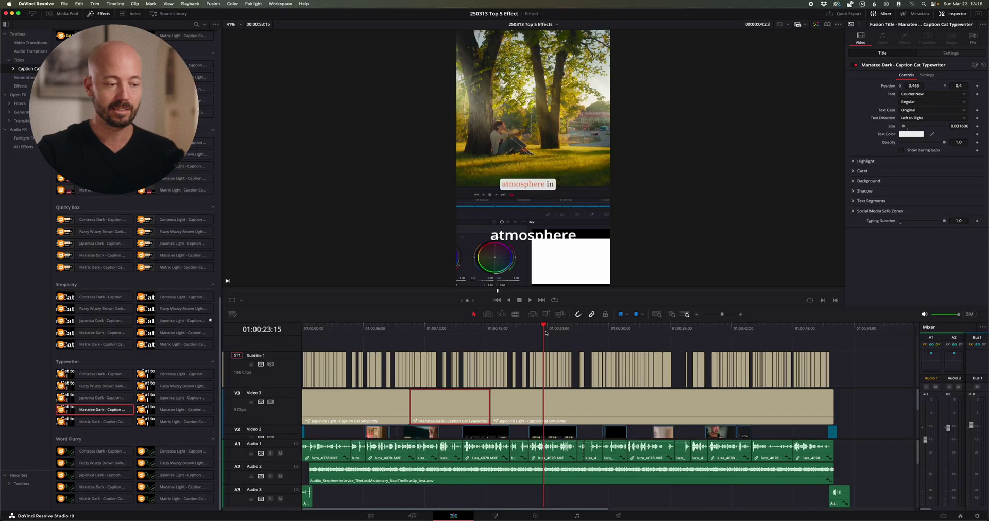
left_click_drag(542, 333, 538, 340)
left_click(537, 369)
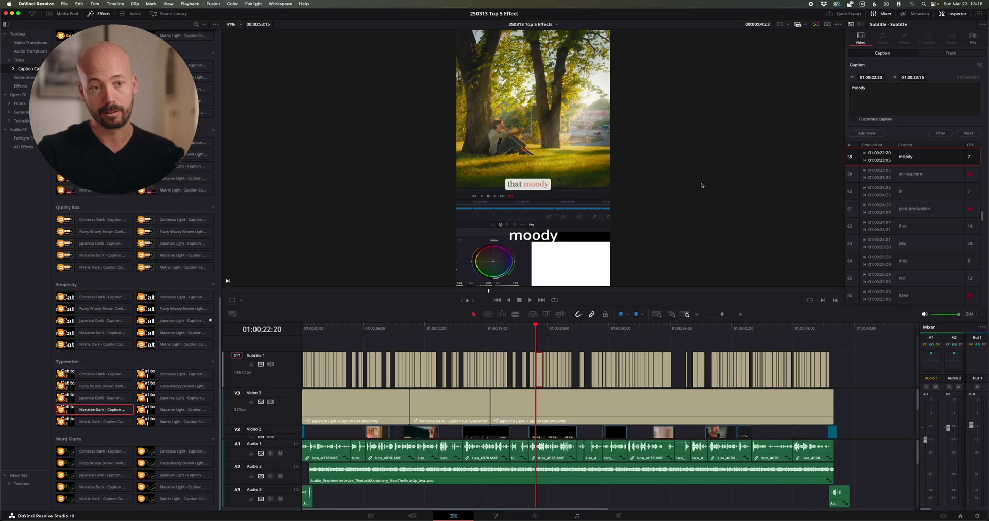
left_click(892, 88)
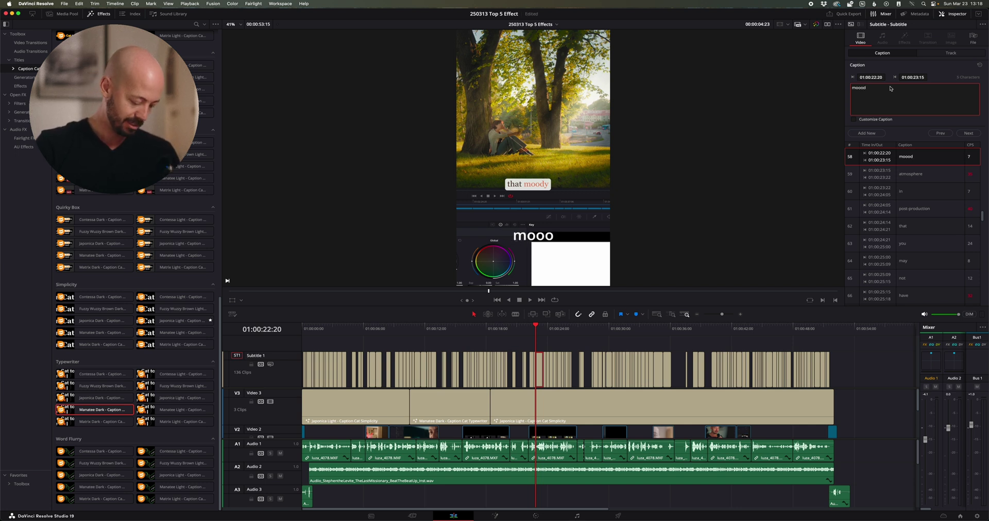
type("y")
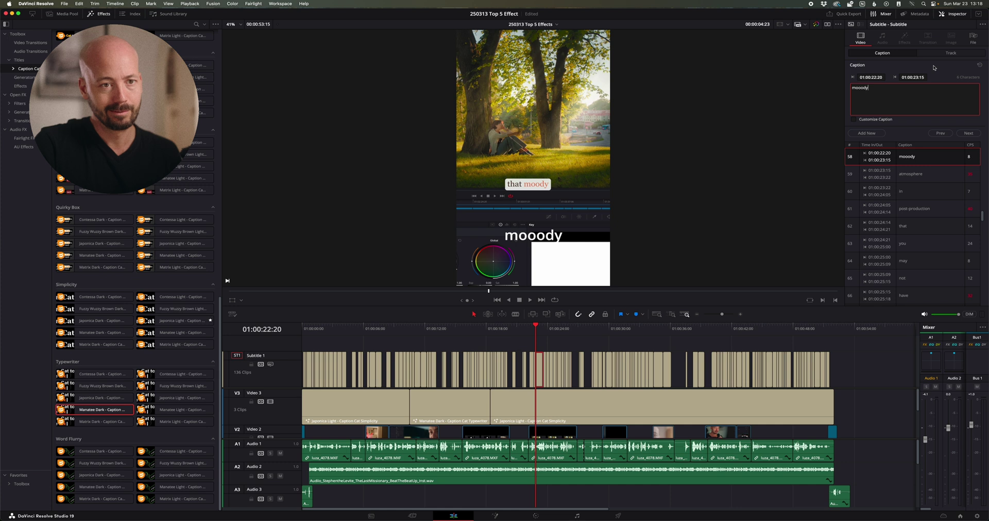
Launch the Caption Cat script from Workspace > Scripts.
left_click(280, 4)
mouse_move(309, 215)
mouse_move(361, 216)
left_click(423, 216)
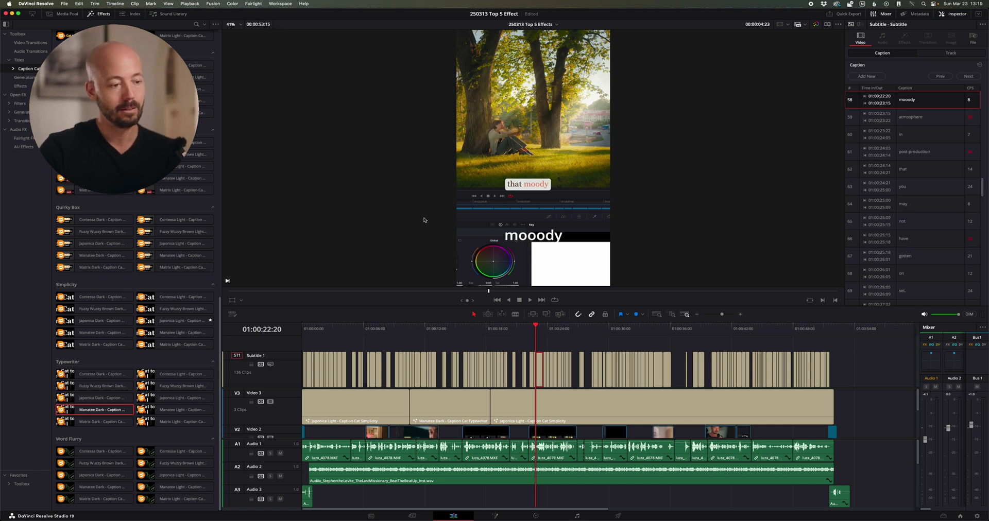
Re-apply subtitles to V3 with Caption Cat, then add another Japonica Light caption title to V3.
left_click_drag(524, 238, 392, 195)
left_click(423, 239)
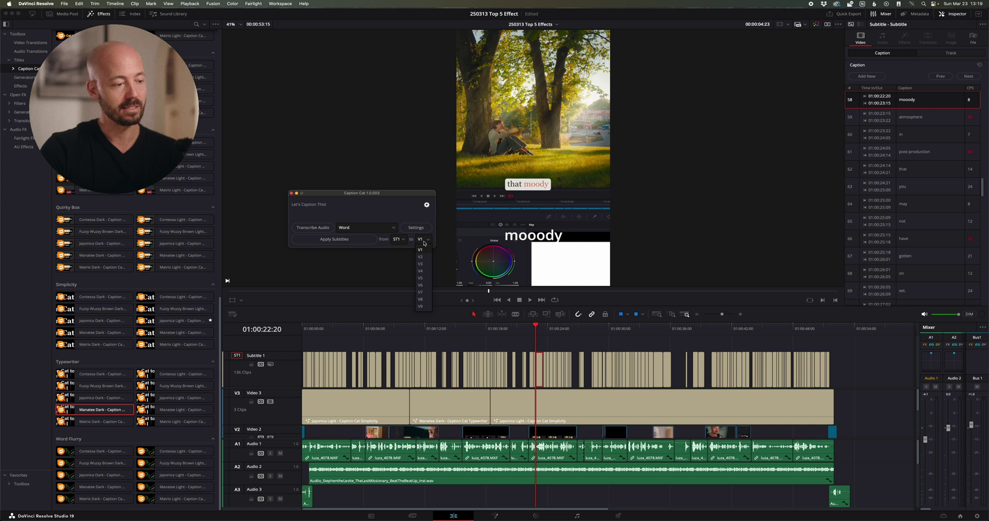
left_click(426, 264)
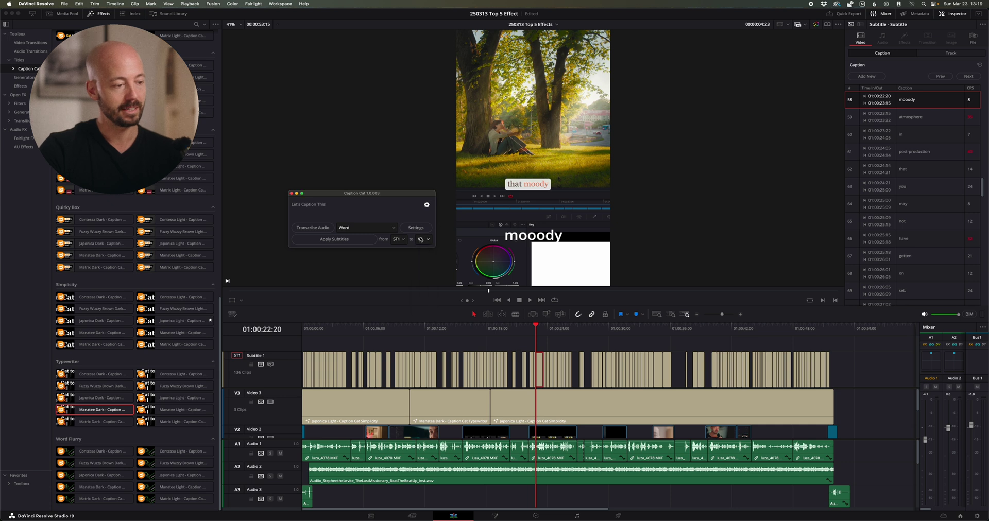
left_click(334, 239)
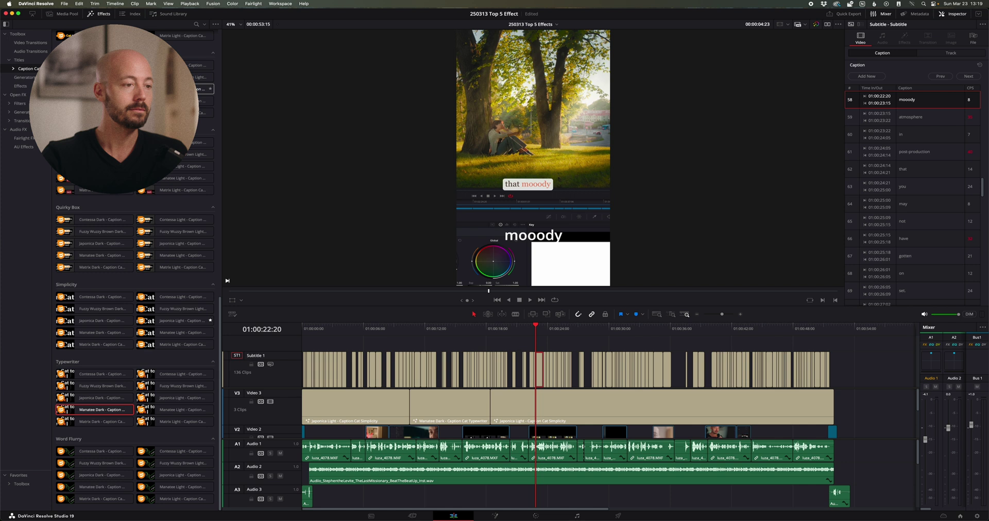
left_click_drag(196, 88, 594, 409)
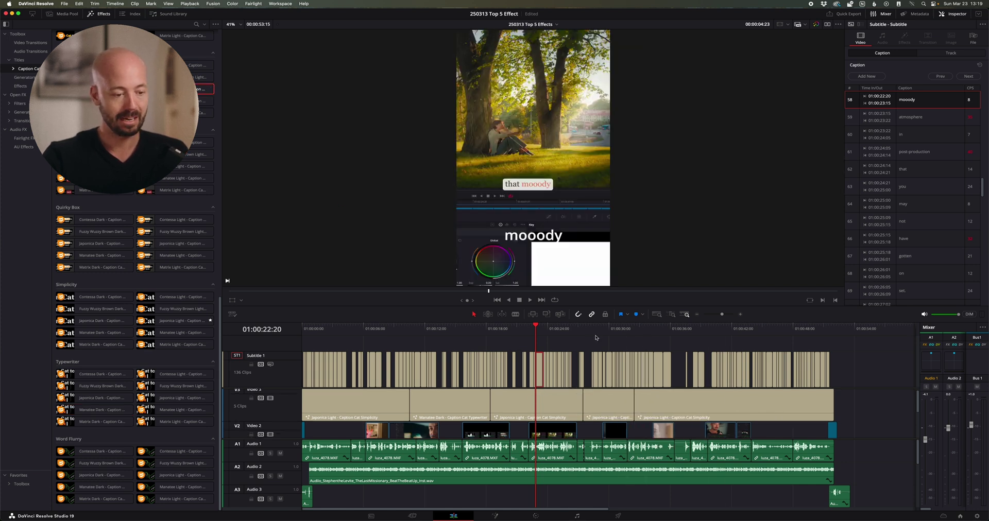
Select the new Infinite Scroll caption clip near 28 seconds and launch Caption Cat.
left_click(595, 338)
left_click(617, 404)
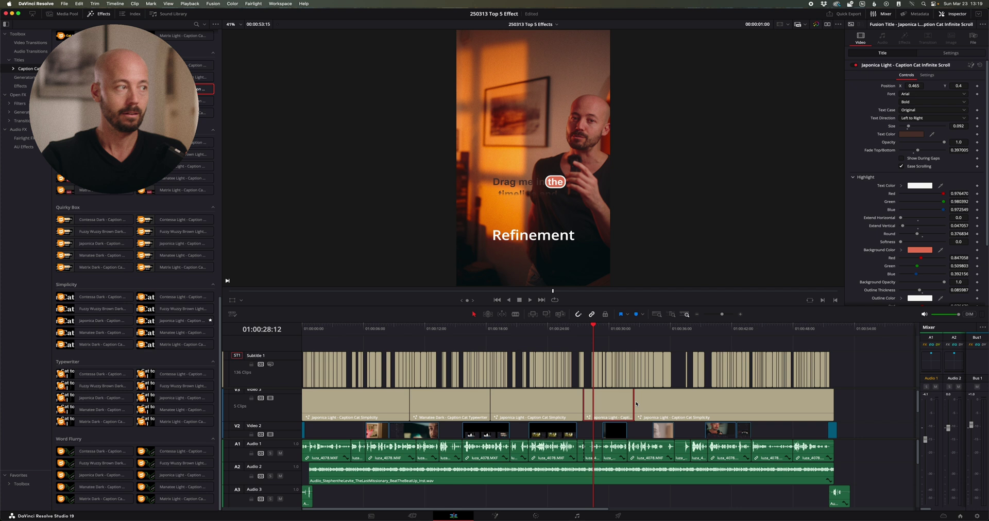
left_click(270, 2)
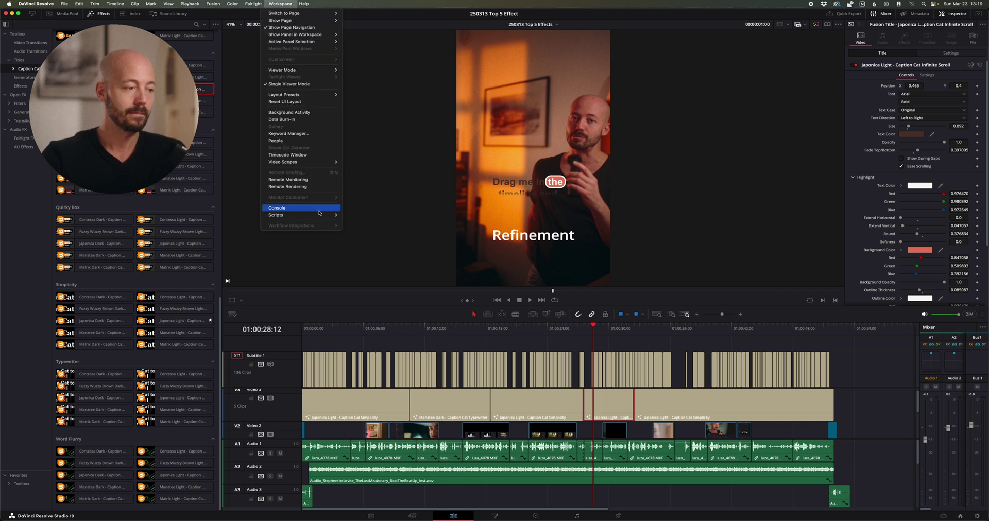
mouse_move(322, 215)
mouse_move(367, 217)
left_click(412, 215)
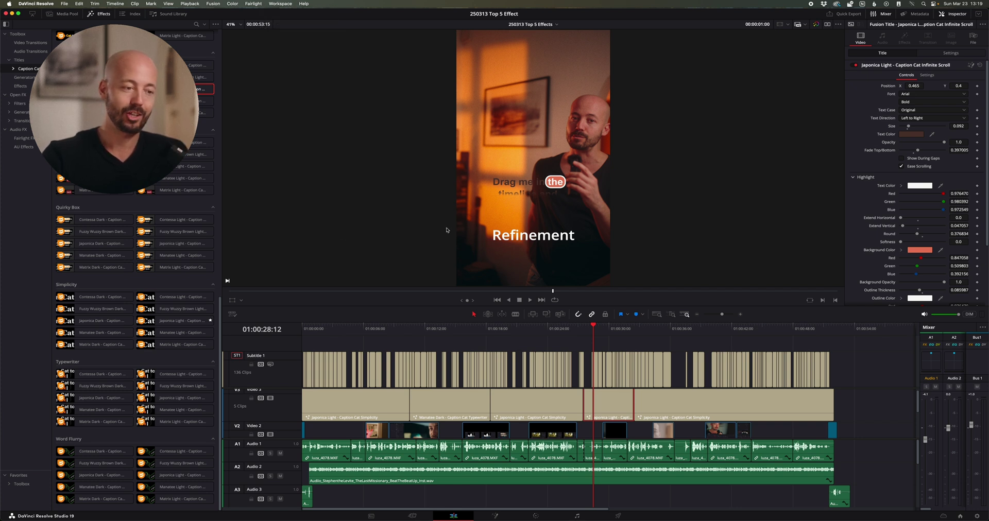
Apply subtitles to all caption clips on V3, then close Caption Cat.
left_click_drag(464, 228, 302, 196)
left_click(395, 243)
left_click(389, 268)
left_click(288, 242)
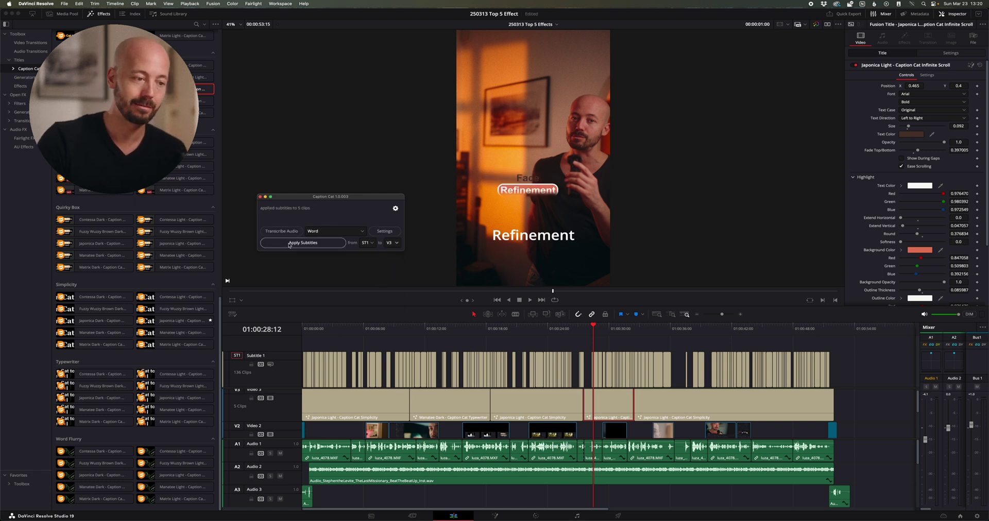
left_click(260, 197)
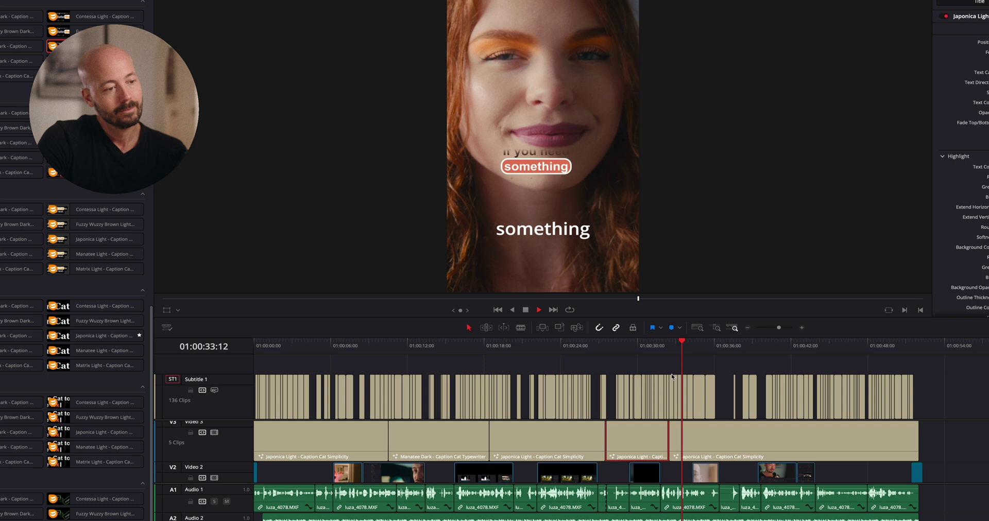
Stop playback at 01:00:35:04 on the 'really' caption.
key("space")
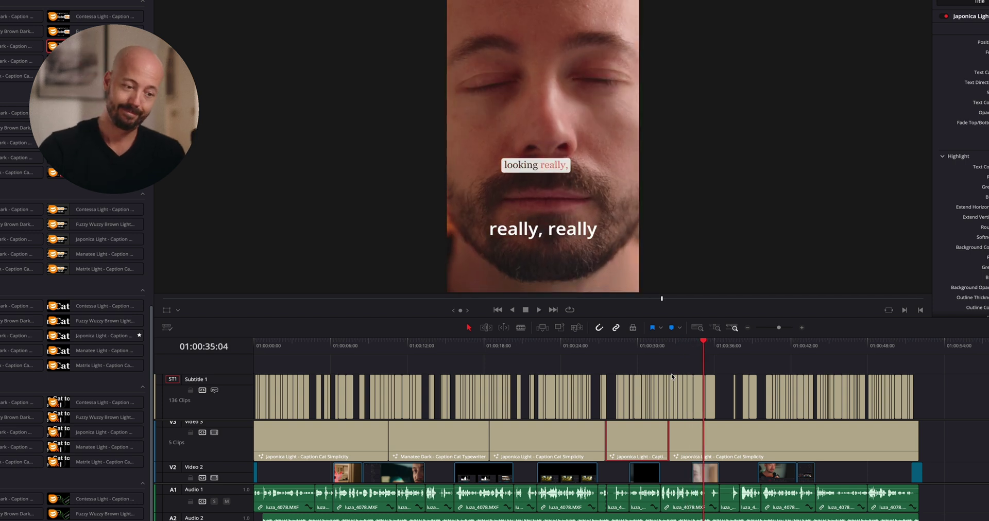